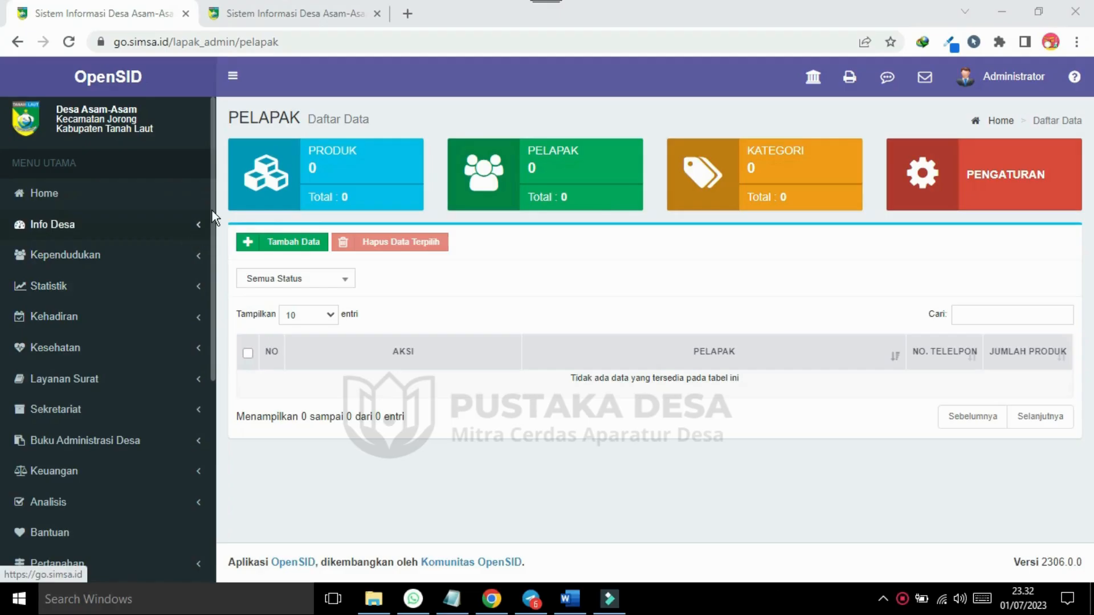
{"action": "scroll", "coordinate": [212, 210], "scroll_direction": "down", "scroll_amount": 1}
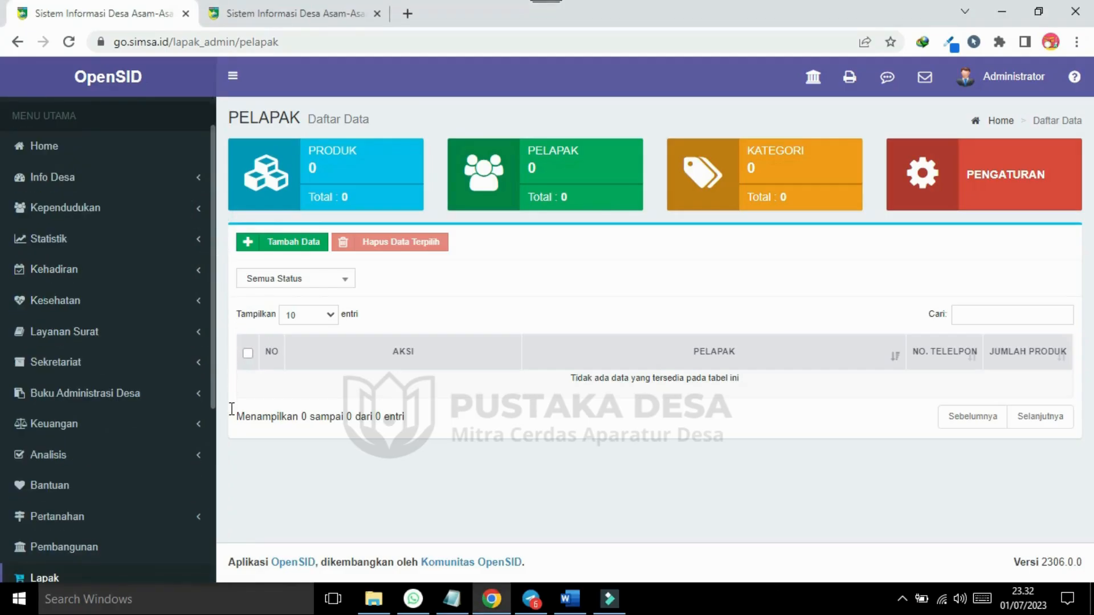
{"action": "scroll", "coordinate": [215, 388], "scroll_direction": "down", "scroll_amount": 5}
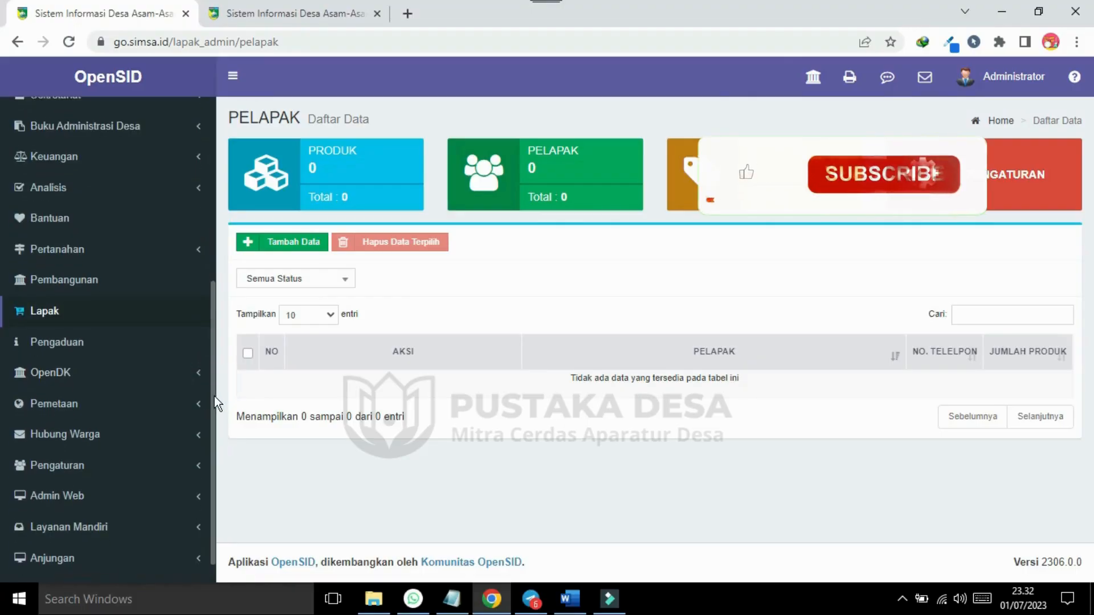
{"action": "left_click_drag", "start_coordinate": [214, 403], "coordinate": [214, 416]}
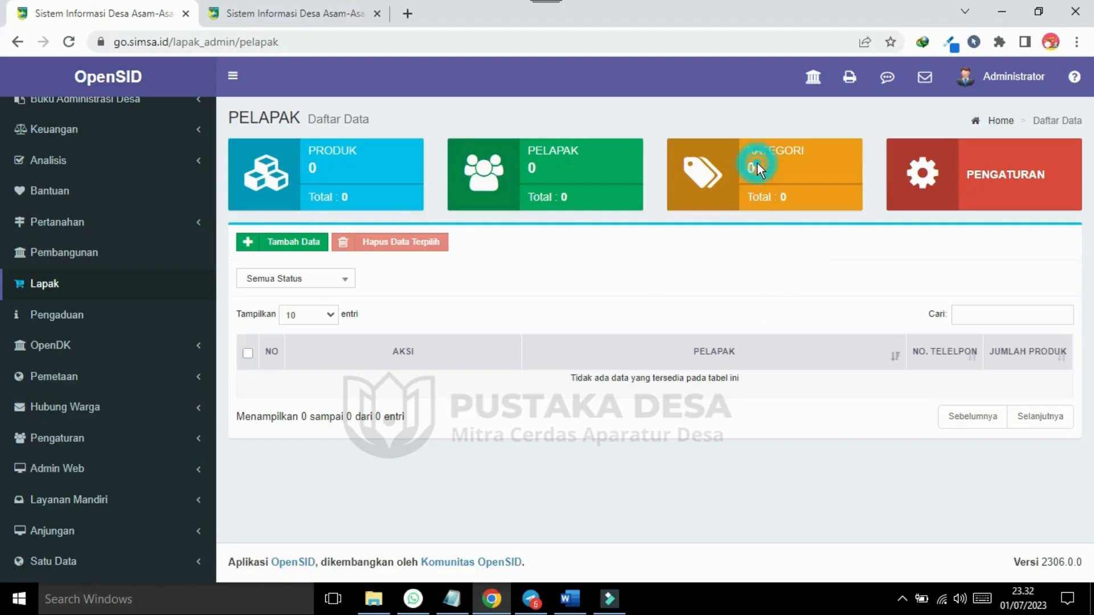
Add the Lapak product category Makanan.
{"action": "left_click", "coordinate": [780, 180]}
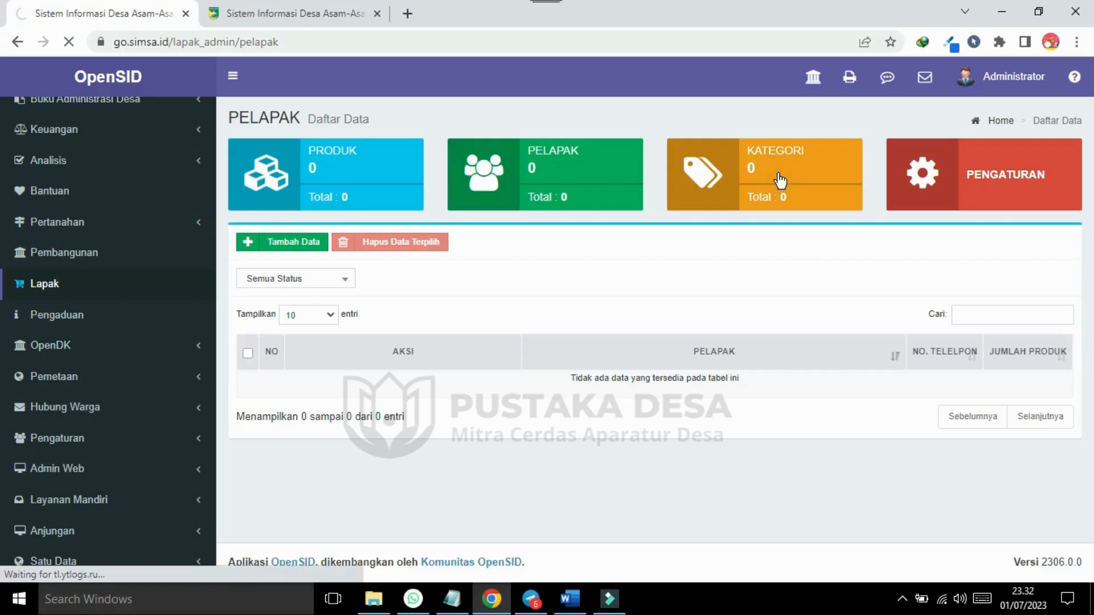
{"action": "left_click", "coordinate": [289, 244]}
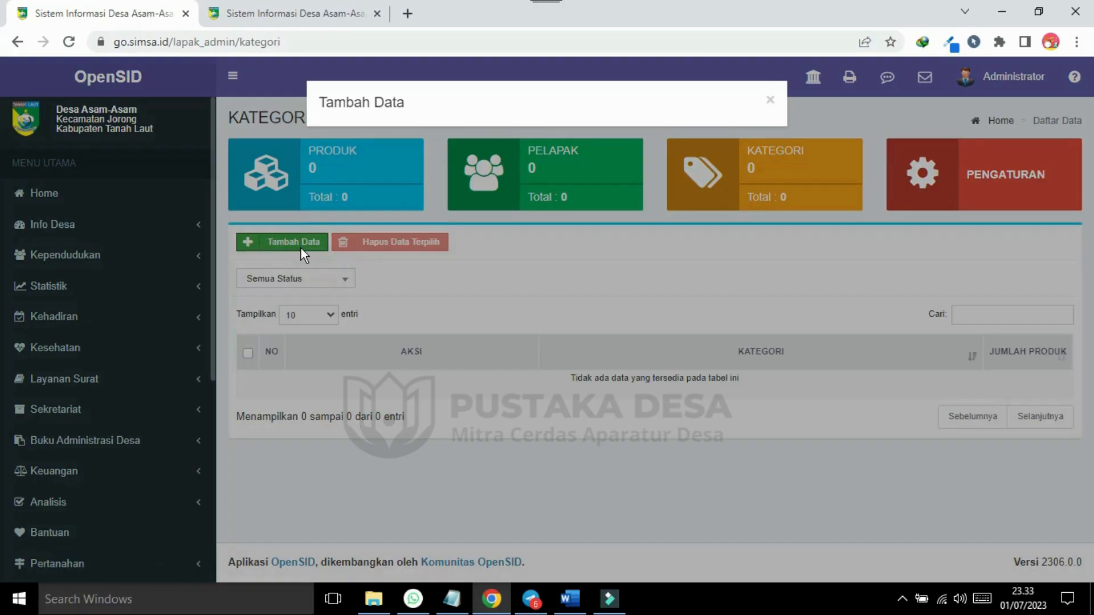
{"action": "left_click", "coordinate": [410, 163]}
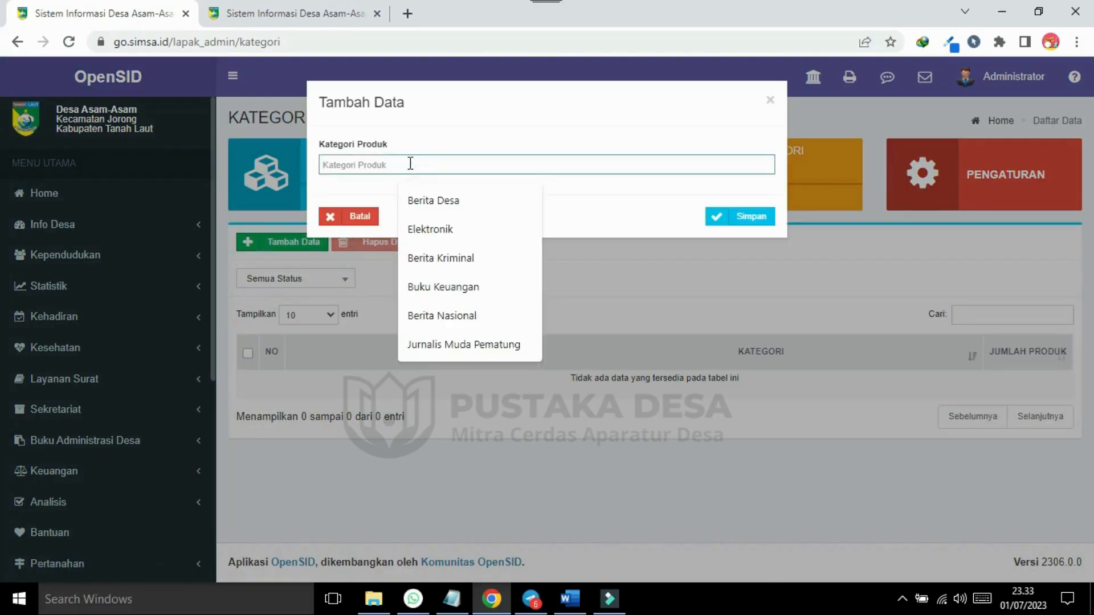
{"action": "type", "text": "Makanan"}
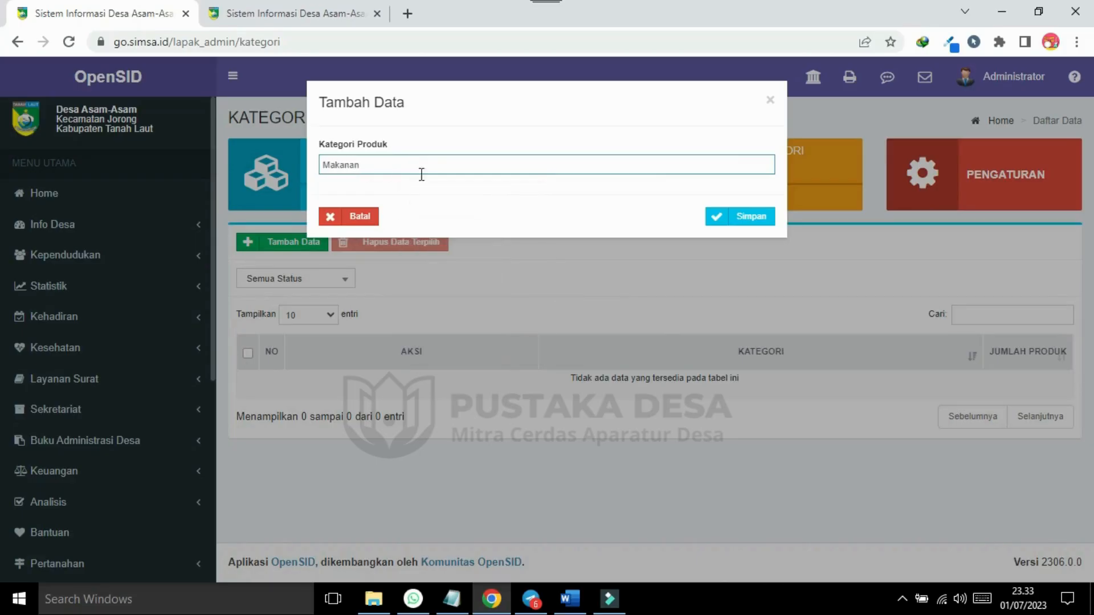
{"action": "left_click", "coordinate": [758, 222]}
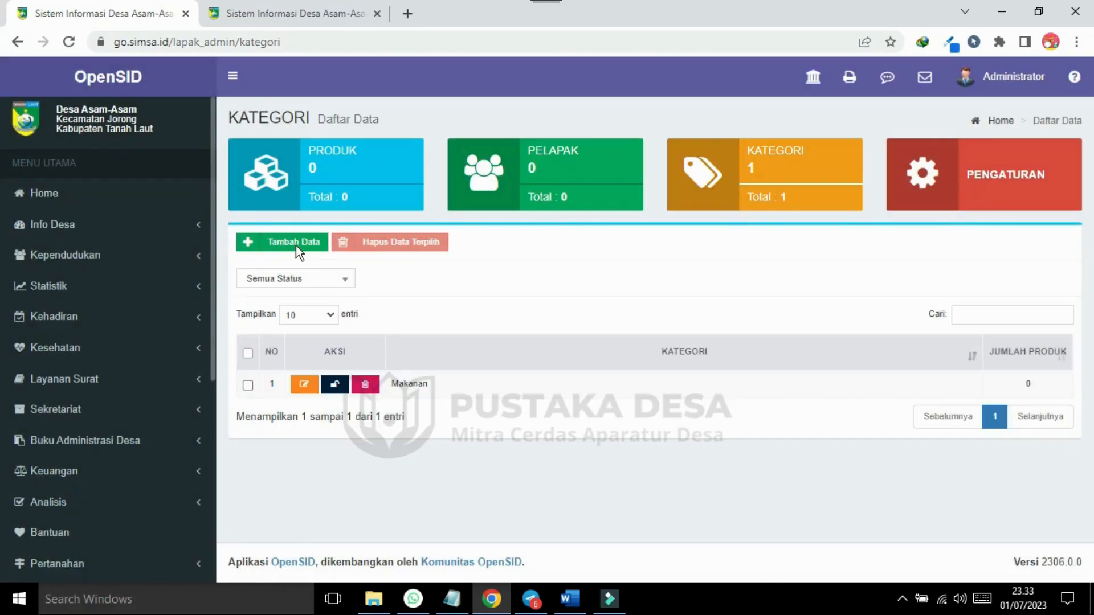
Add two more product categories, Kosmetik and Elektronik.
{"action": "left_click", "coordinate": [296, 245]}
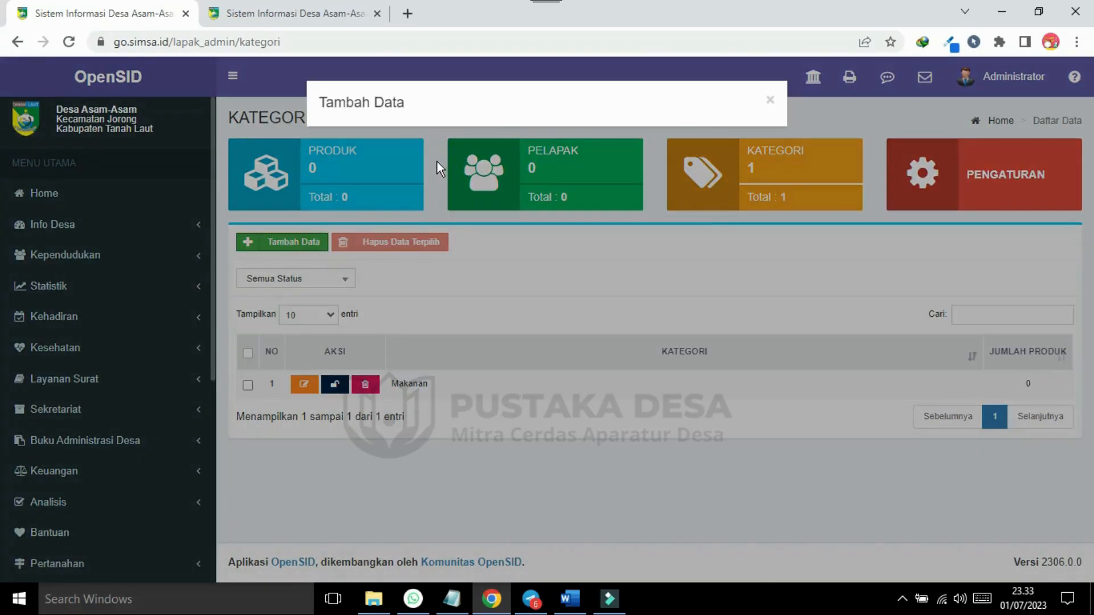
{"action": "left_click", "coordinate": [385, 163]}
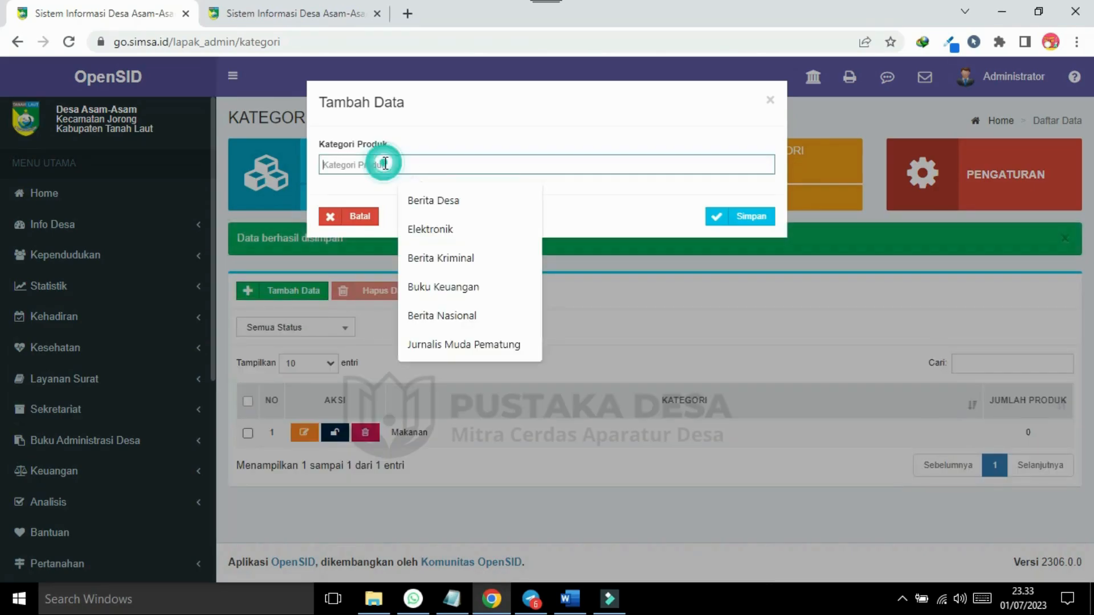
{"action": "type", "text": "Kos"}
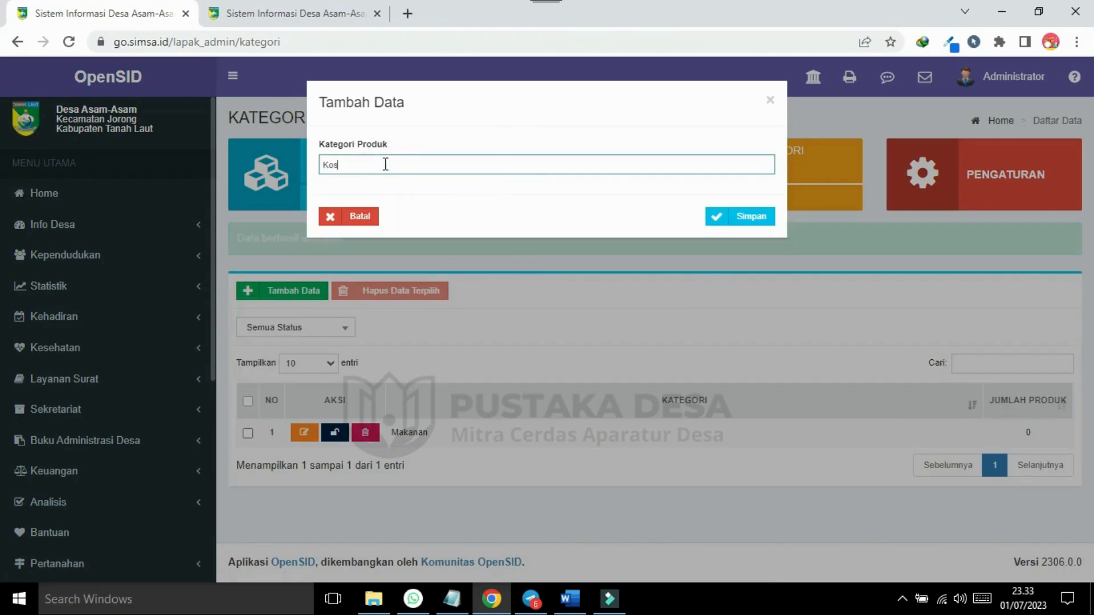
{"action": "type", "text": "metik"}
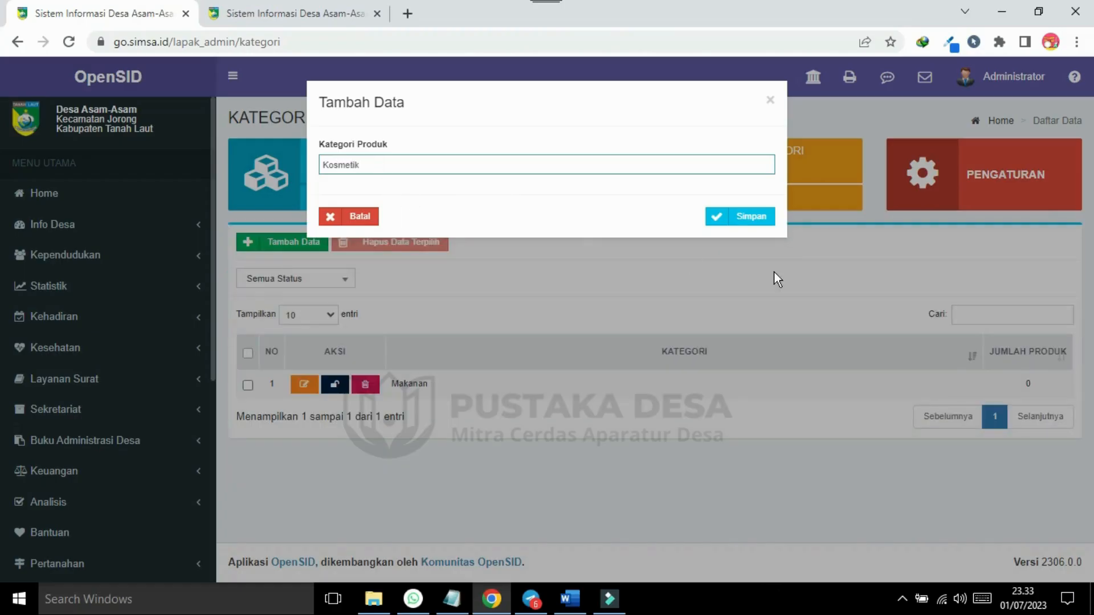
{"action": "left_click", "coordinate": [755, 224]}
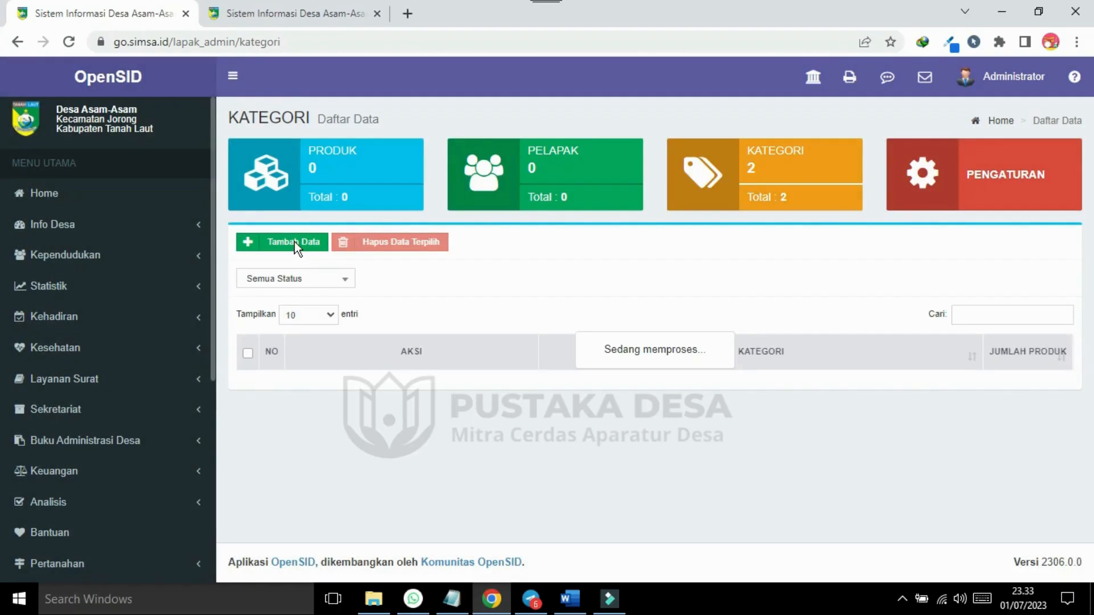
{"action": "left_click", "coordinate": [297, 243]}
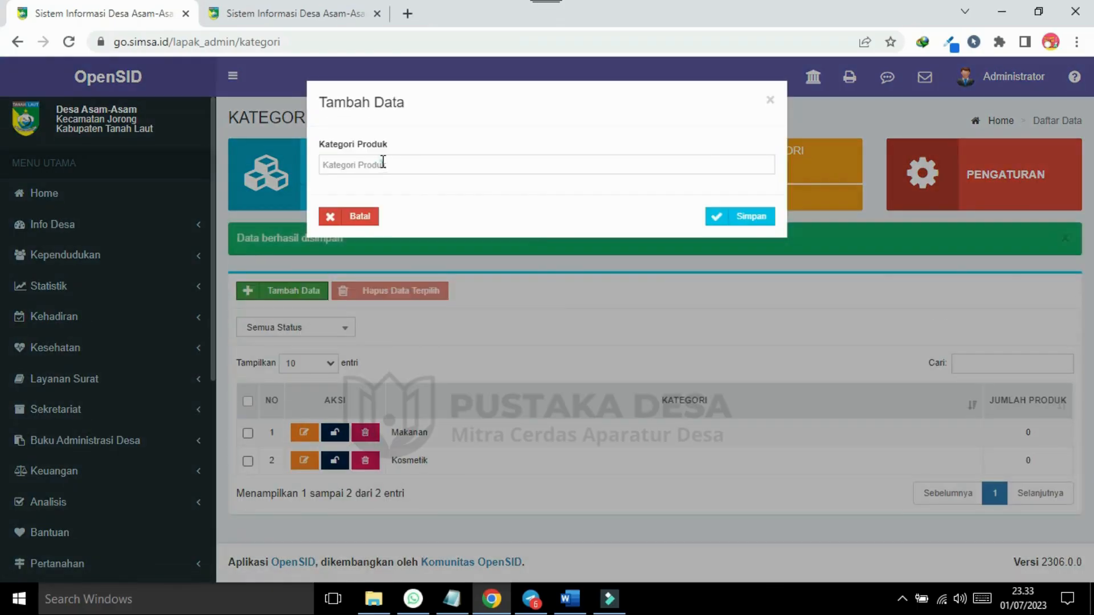
{"action": "left_click", "coordinate": [383, 162]}
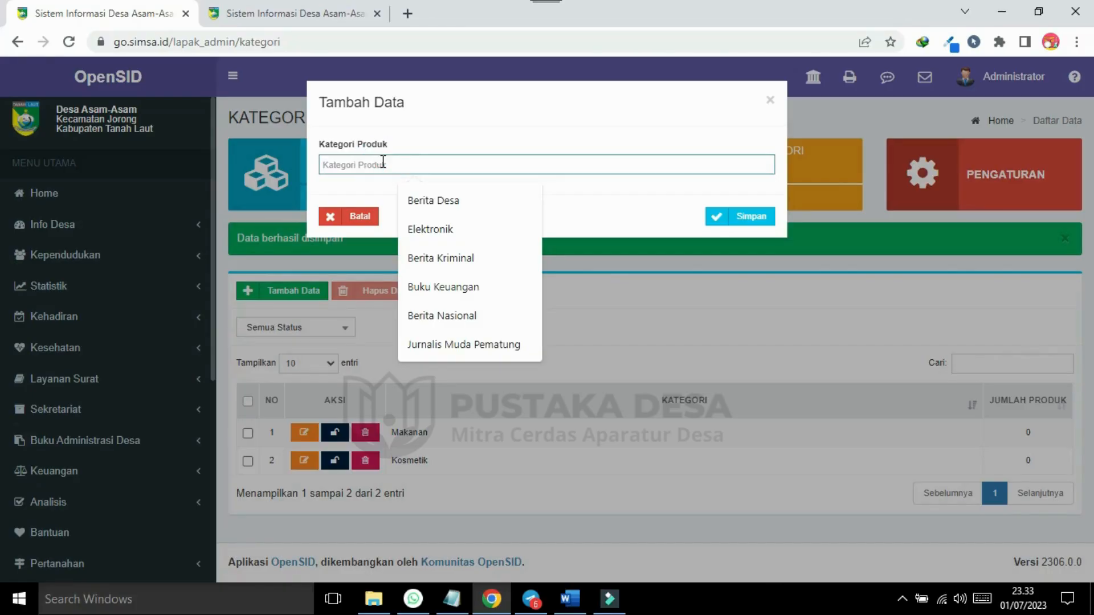
{"action": "type", "text": "Elektronik"}
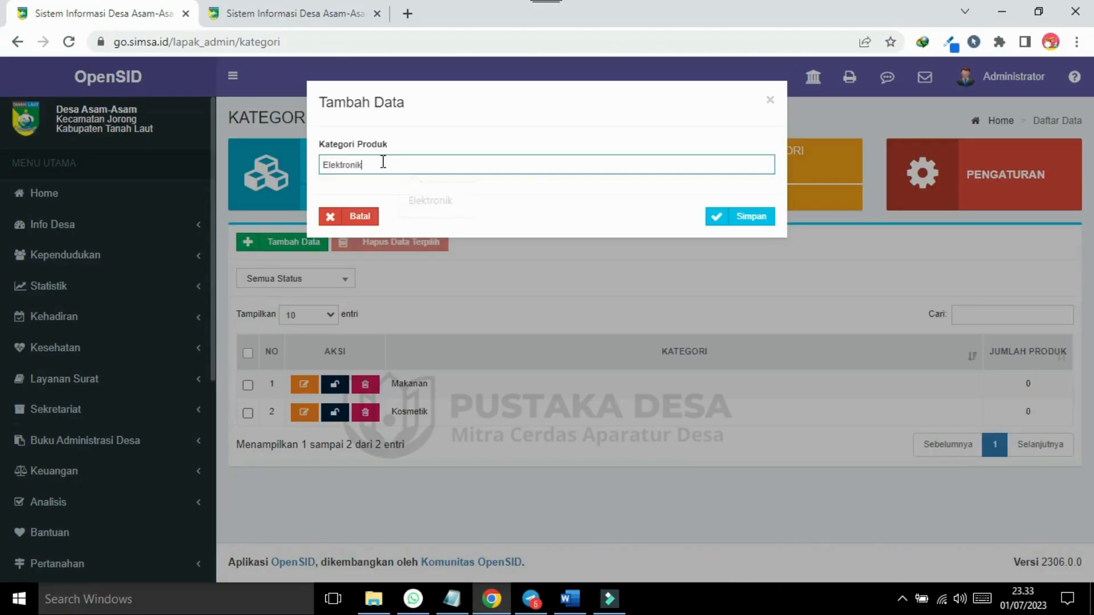
{"action": "left_click", "coordinate": [751, 216]}
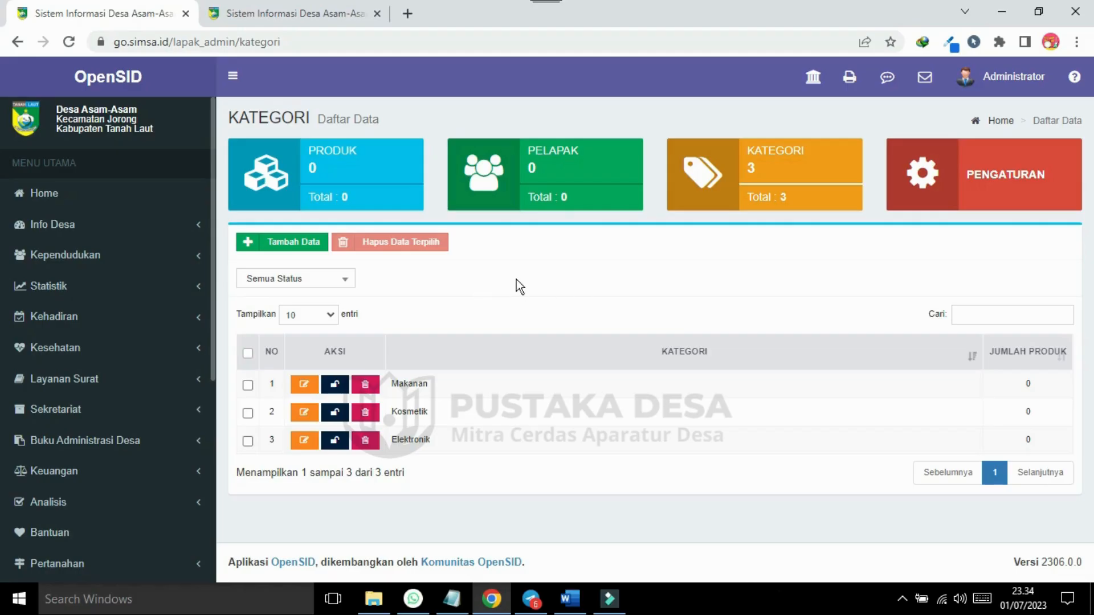
{"action": "left_click", "coordinate": [550, 178]}
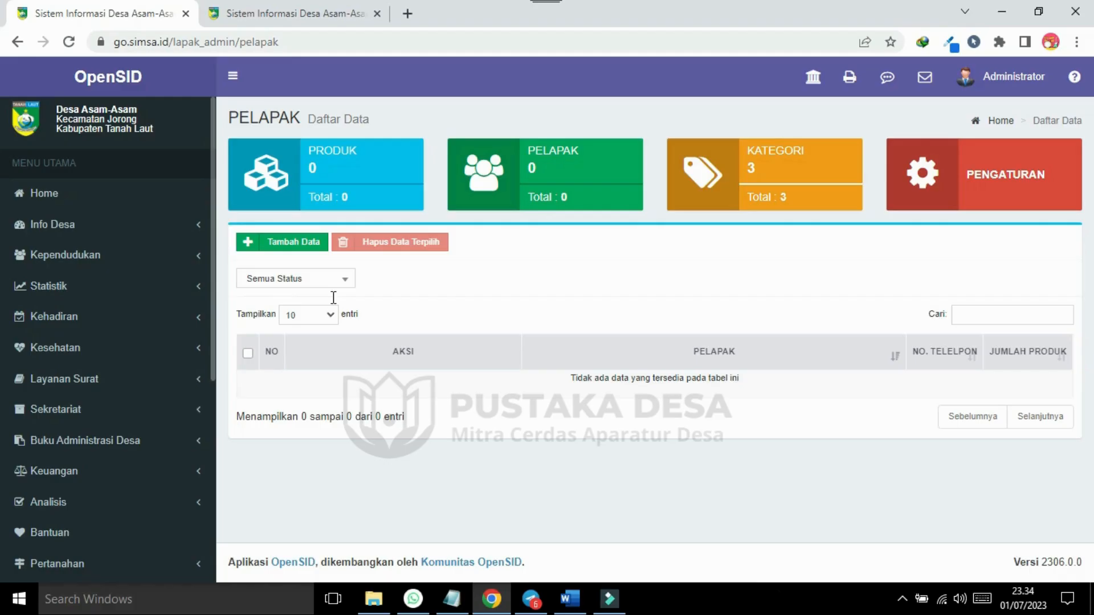
Add a seller by picking a resident under Nama Pelapak and entering their phone number.
{"action": "left_click", "coordinate": [301, 244]}
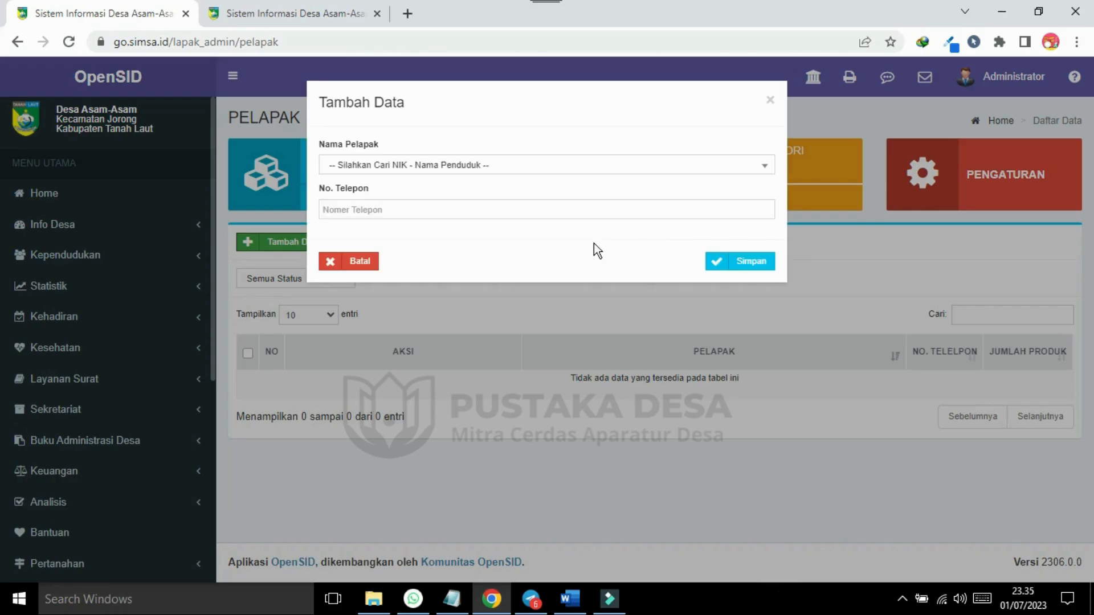
{"action": "left_click", "coordinate": [487, 163]}
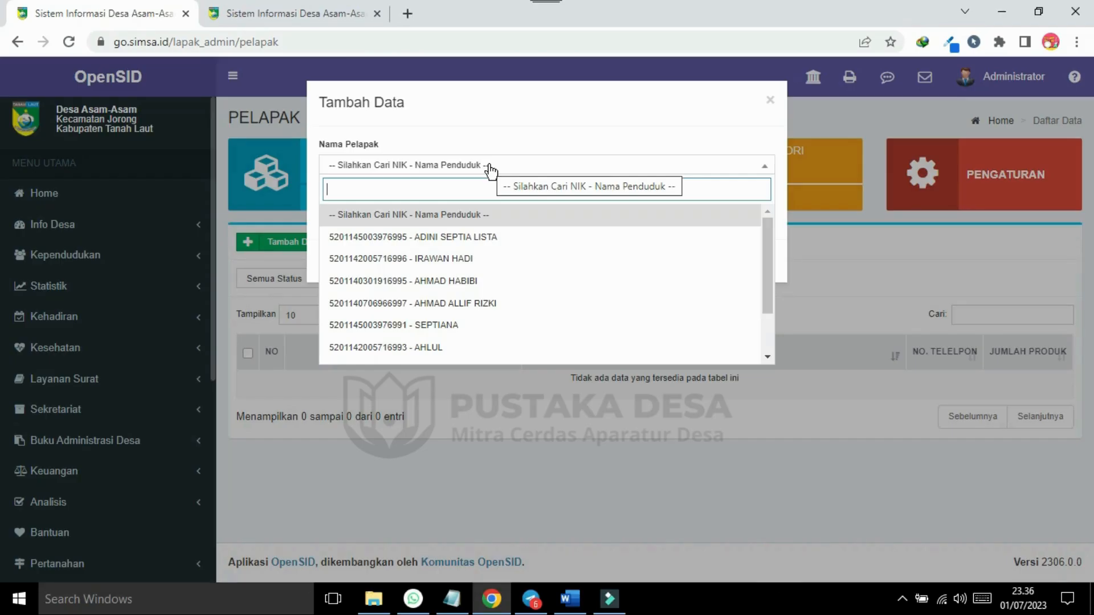
{"action": "left_click", "coordinate": [509, 258]}
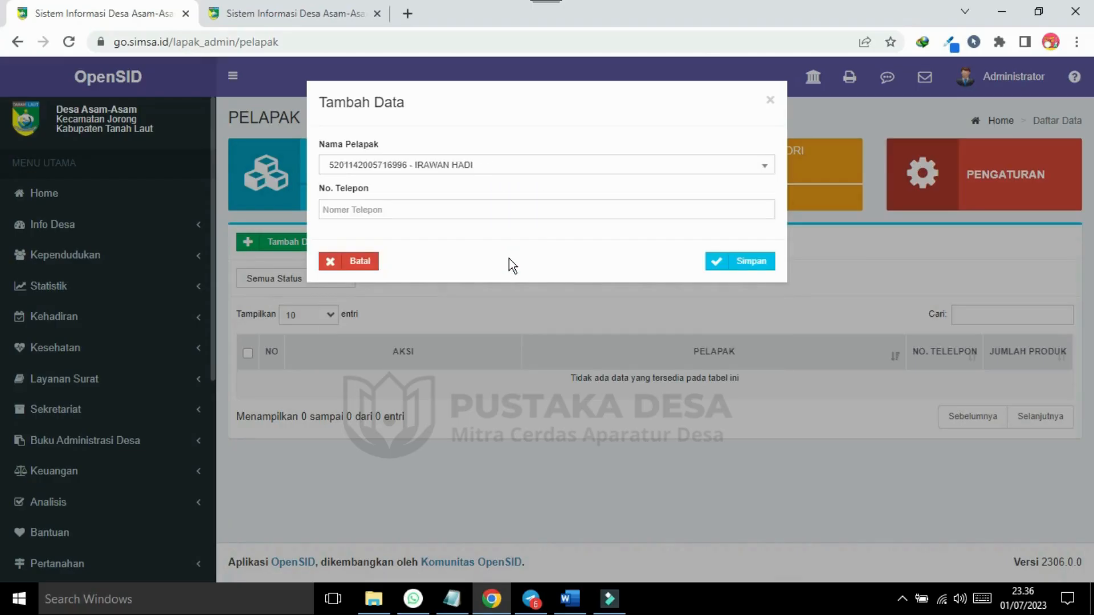
{"action": "left_click", "coordinate": [390, 211]}
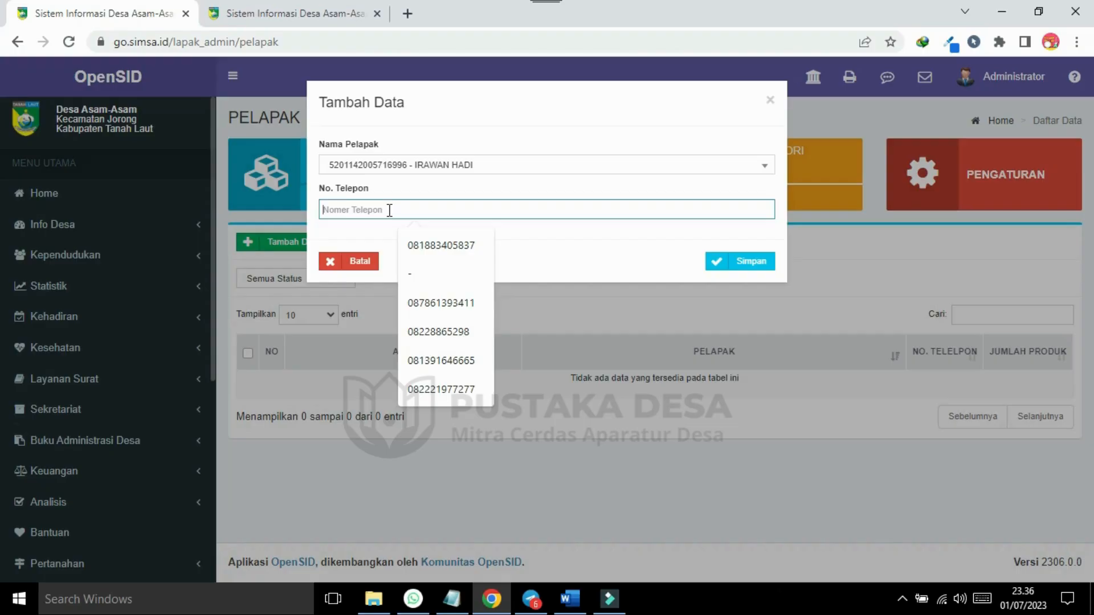
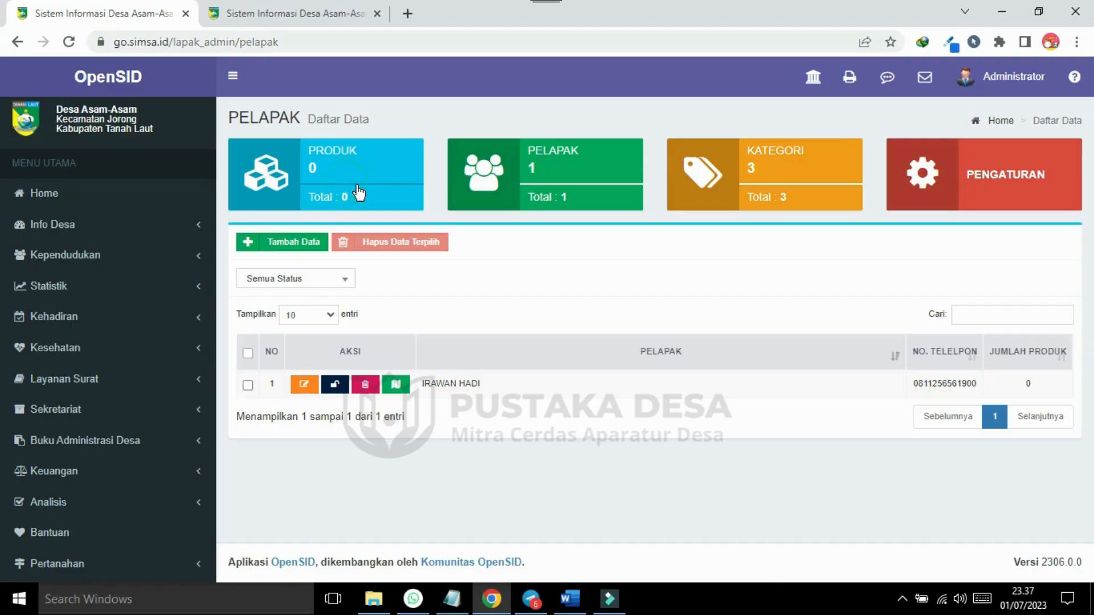
{"action": "left_click", "coordinate": [369, 193]}
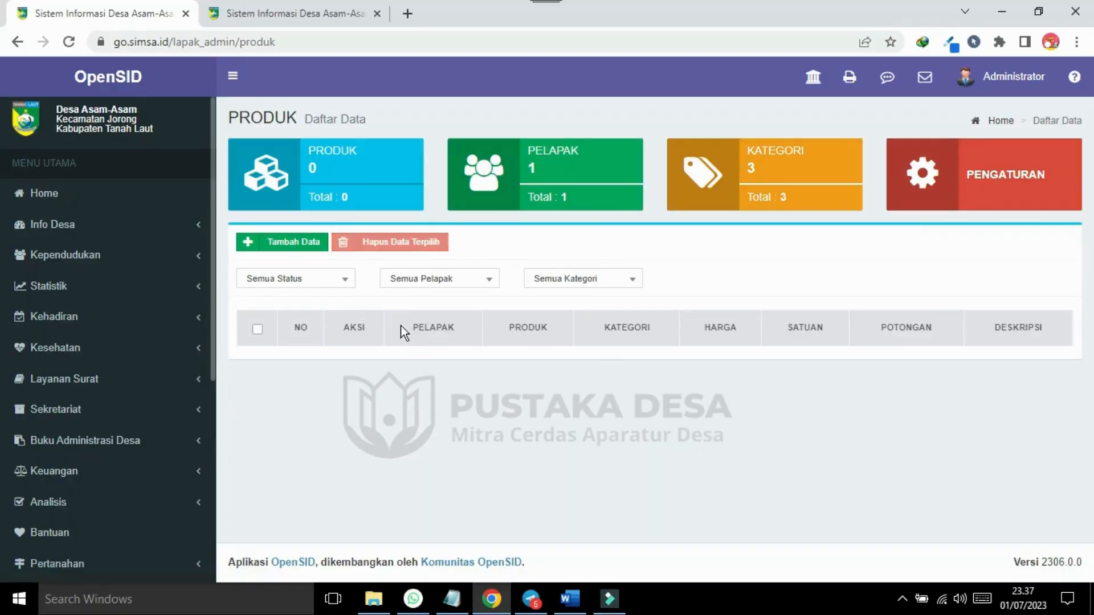
Start a new Lapak product and assign it to the registered seller.
{"action": "left_click", "coordinate": [294, 249]}
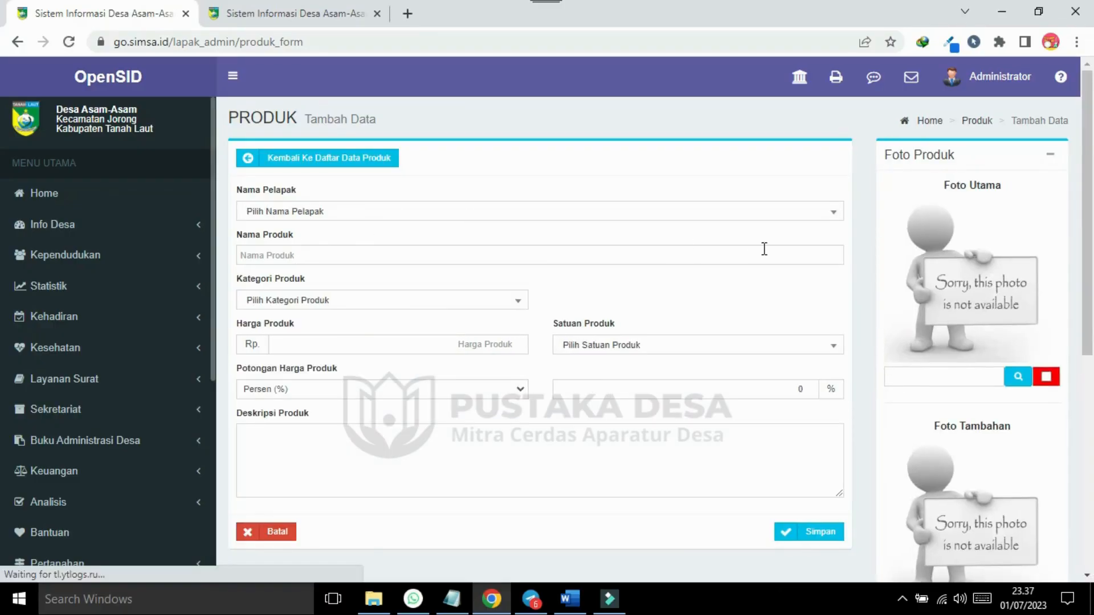
{"action": "left_click", "coordinate": [821, 215]}
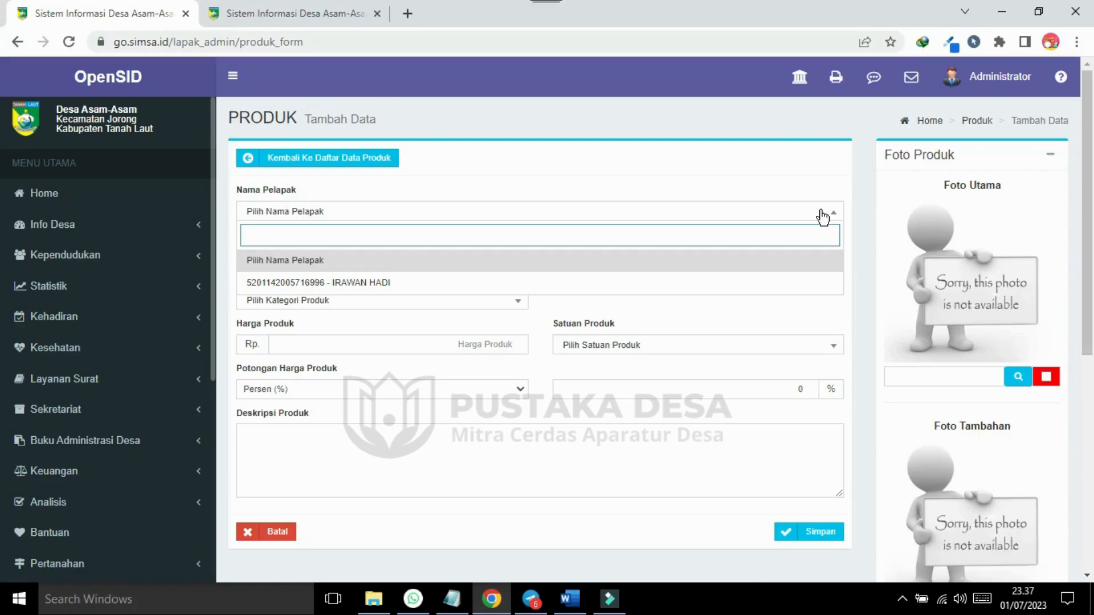
{"action": "left_click", "coordinate": [352, 292]}
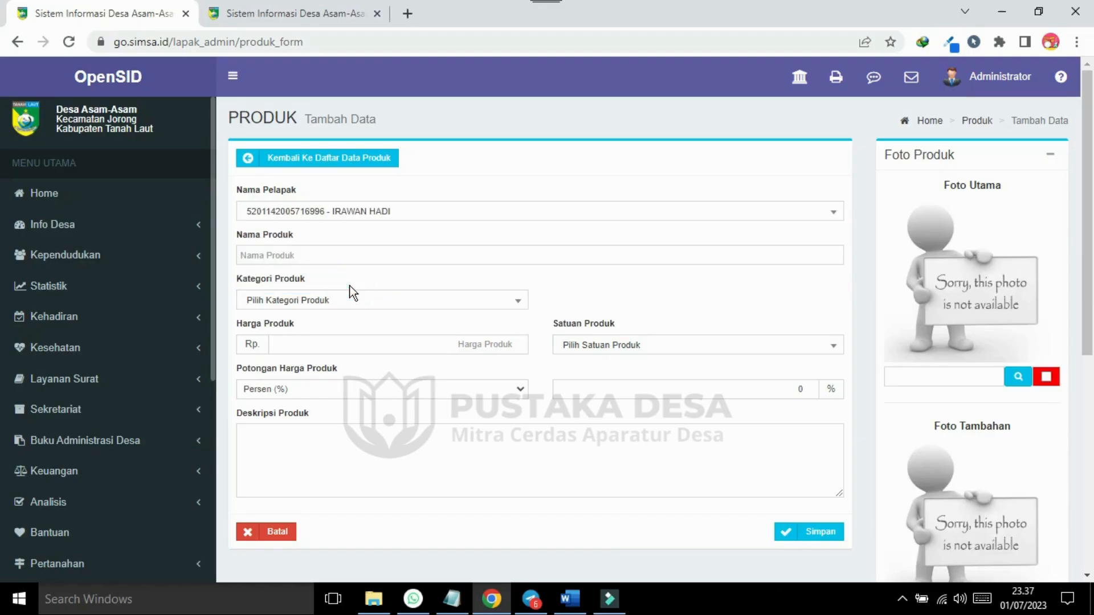
{"action": "left_click", "coordinate": [293, 253]}
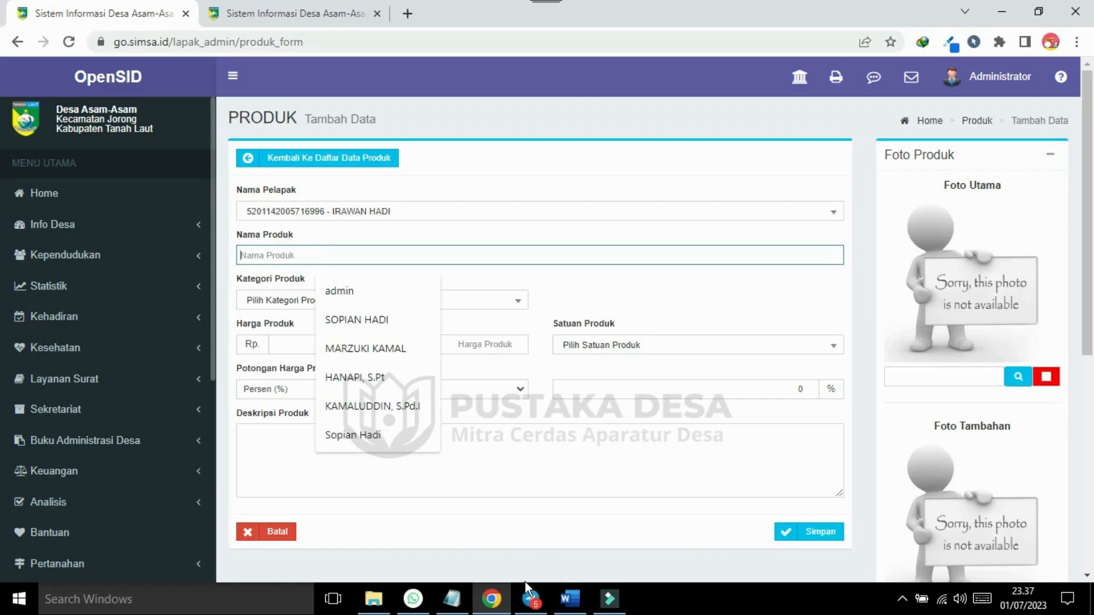
Copy 'Camera Olympus OM-D E-M10 MARK IV' from the Word notes into Nama Produk.
{"action": "left_click", "coordinate": [576, 602]}
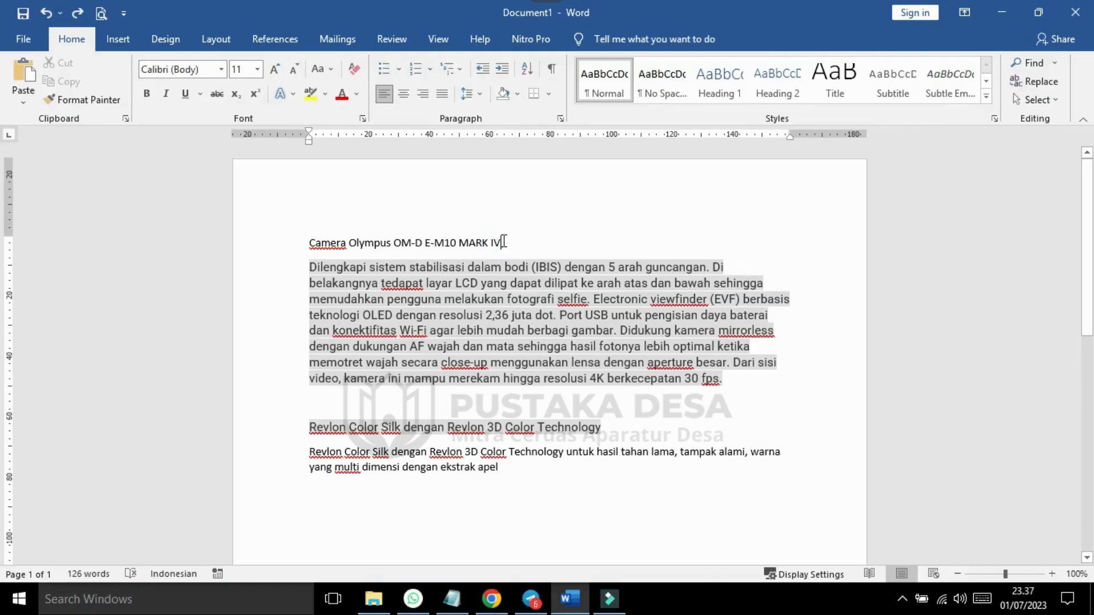
{"action": "left_click_drag", "start_coordinate": [503, 242], "coordinate": [328, 241]}
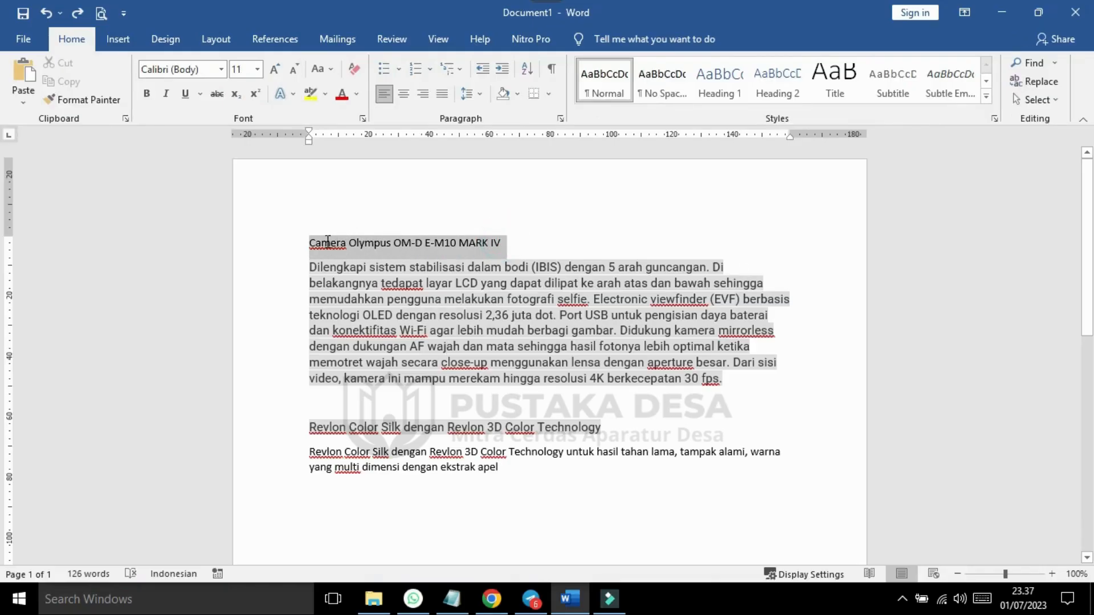
{"action": "right_click", "coordinate": [328, 241]}
{"action": "left_click", "coordinate": [365, 267]}
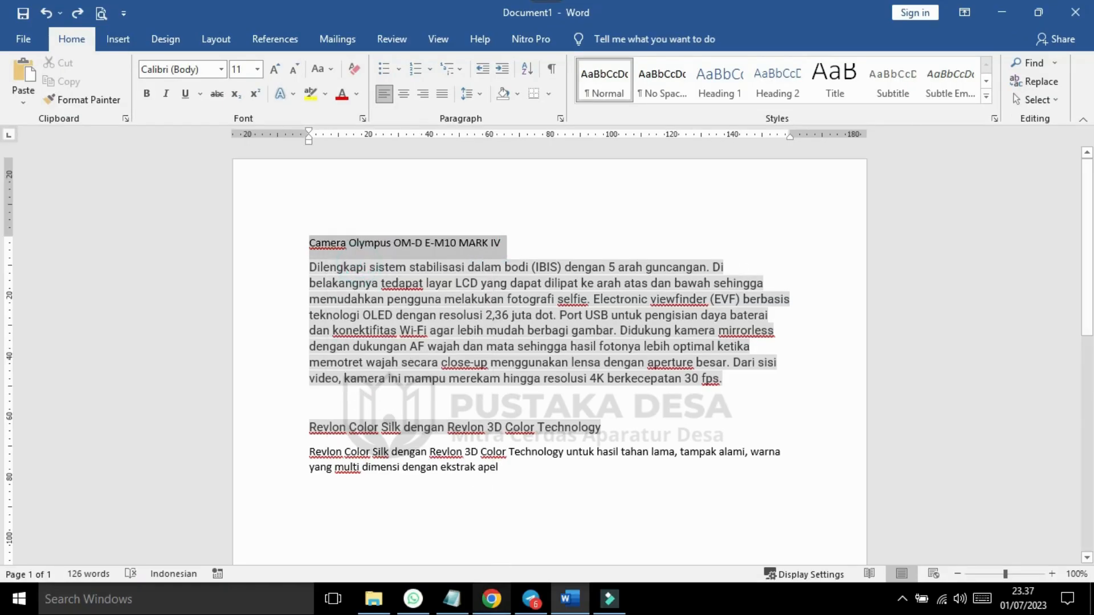
{"action": "left_click", "coordinate": [491, 599]}
{"action": "left_click", "coordinate": [298, 255]}
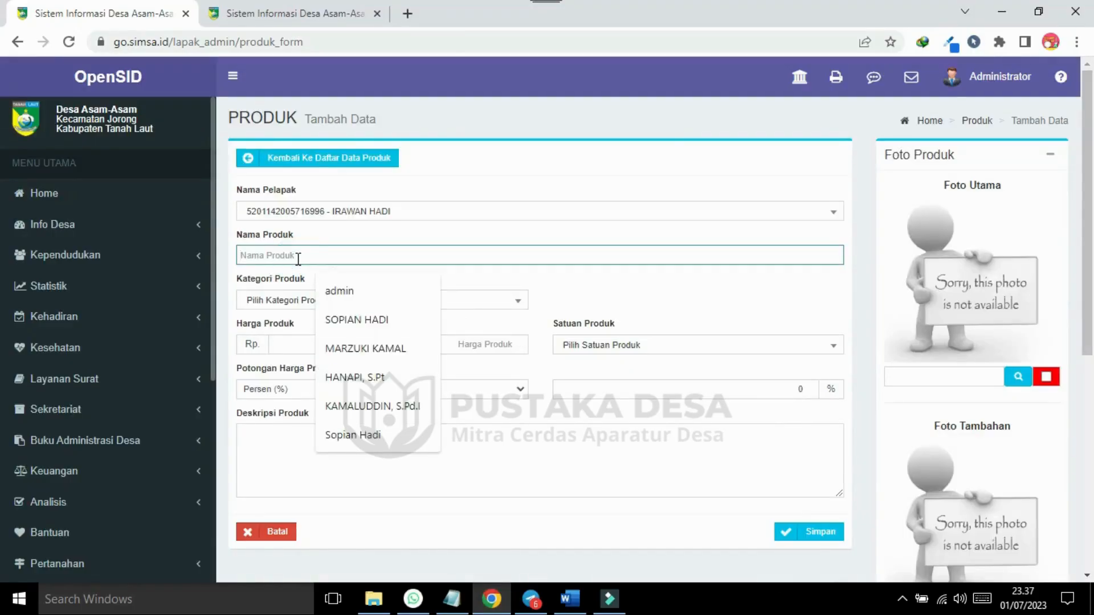
{"action": "key", "text": "ctrl+v"}
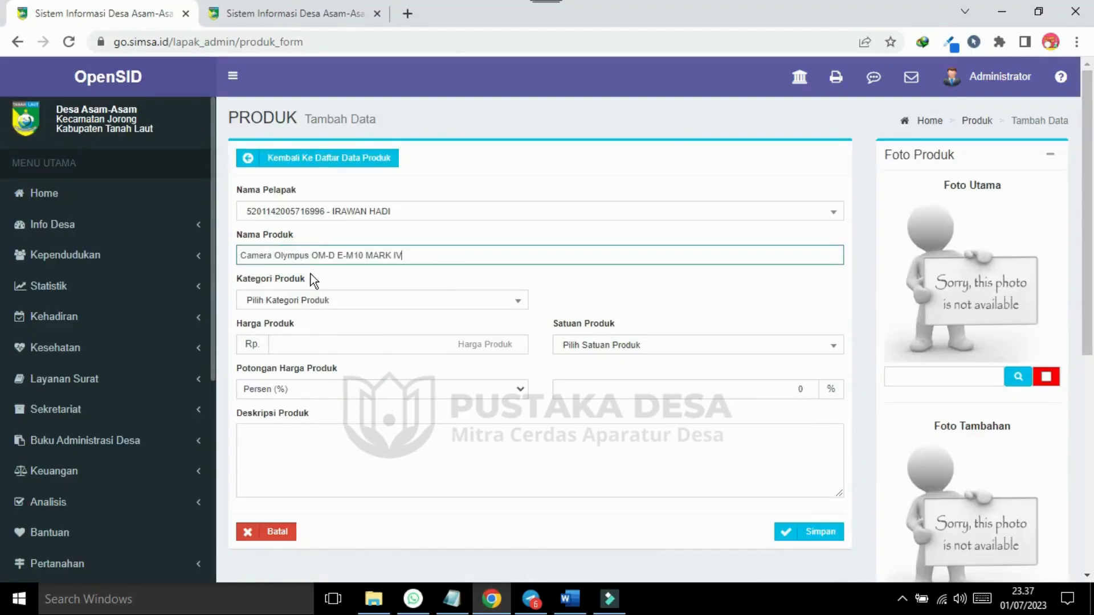
Set the product category to Elektronik, price 1200000 and unit paket.
{"action": "left_click", "coordinate": [487, 309]}
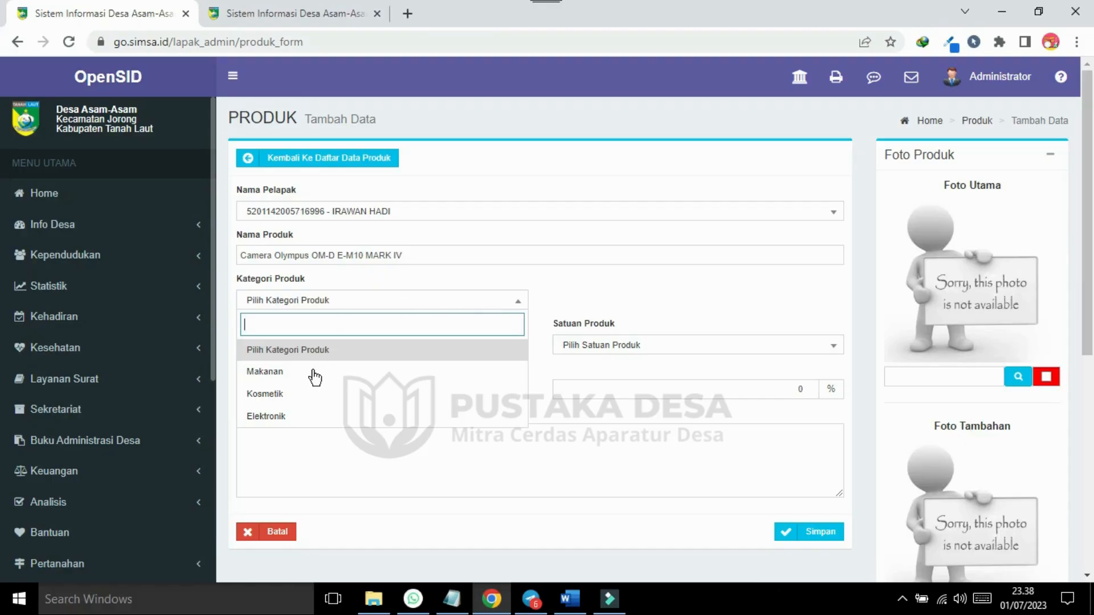
{"action": "left_click", "coordinate": [296, 418]}
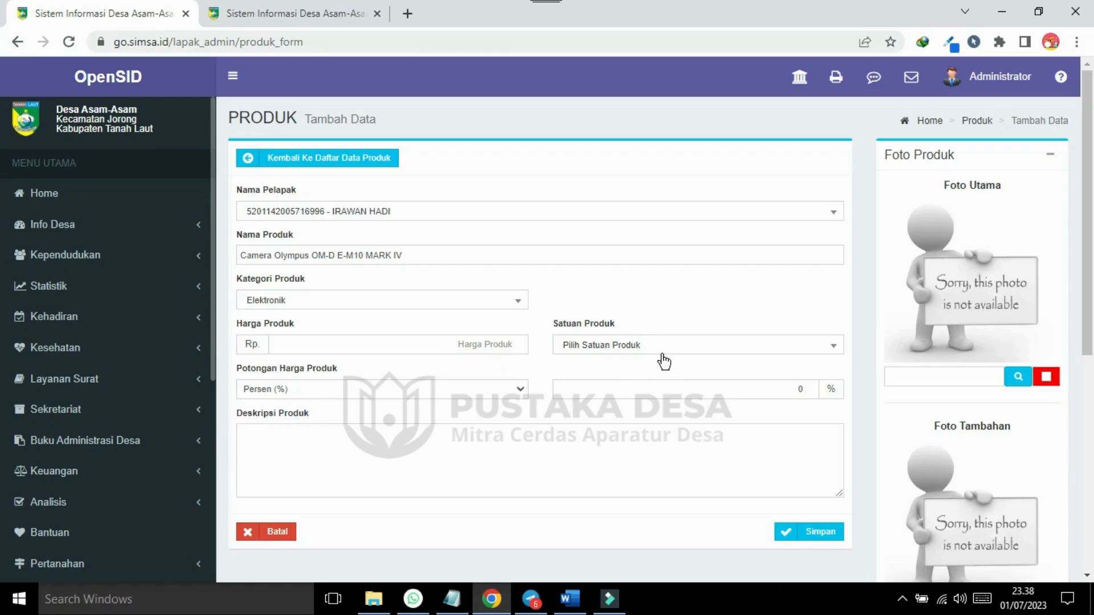
{"action": "left_click", "coordinate": [490, 343]}
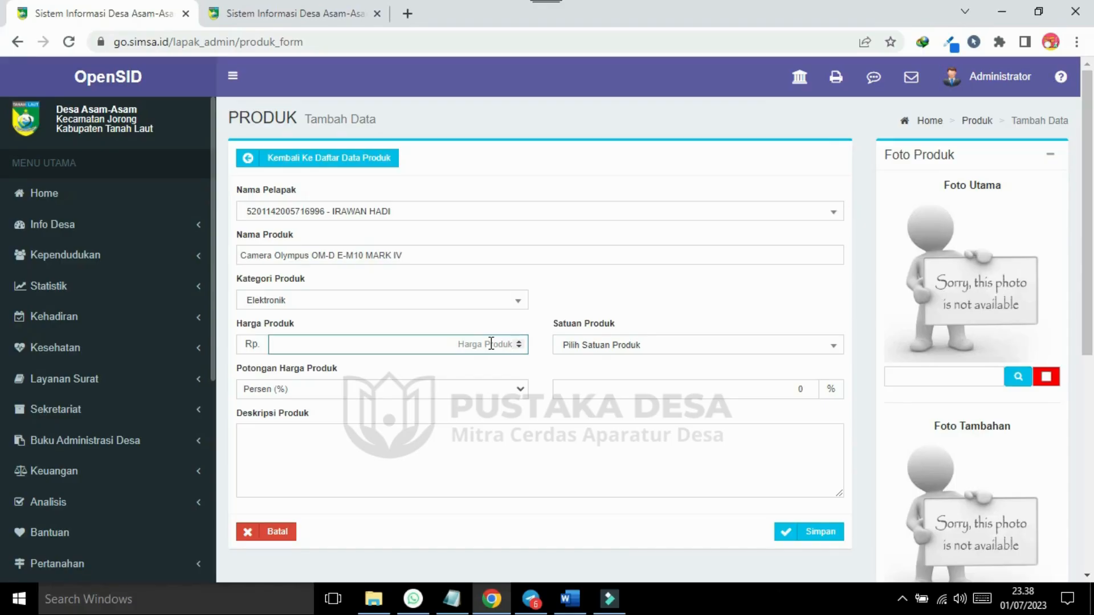
{"action": "type", "text": "1200000"}
{"action": "left_click", "coordinate": [644, 345]}
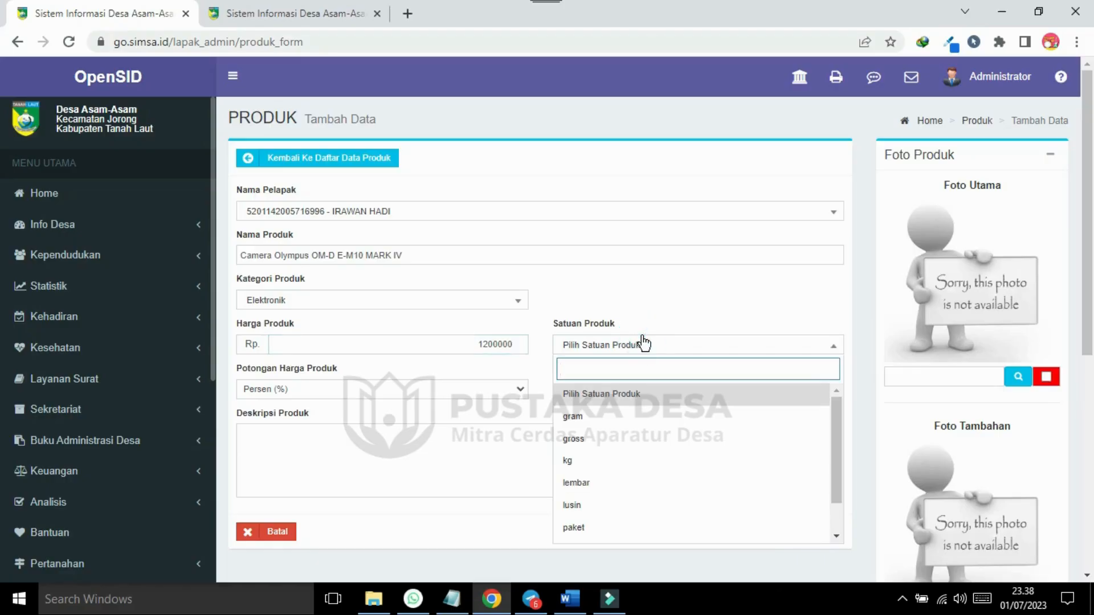
{"action": "left_click", "coordinate": [598, 527]}
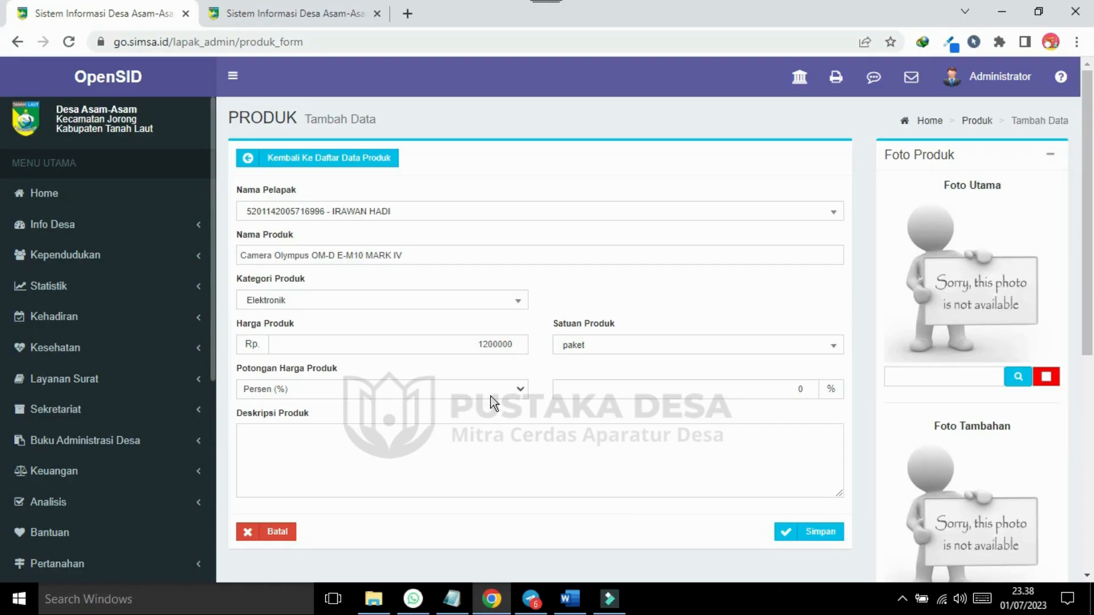
Give the product a nominal (Rp.) discount of 60000.
{"action": "left_click", "coordinate": [517, 390]}
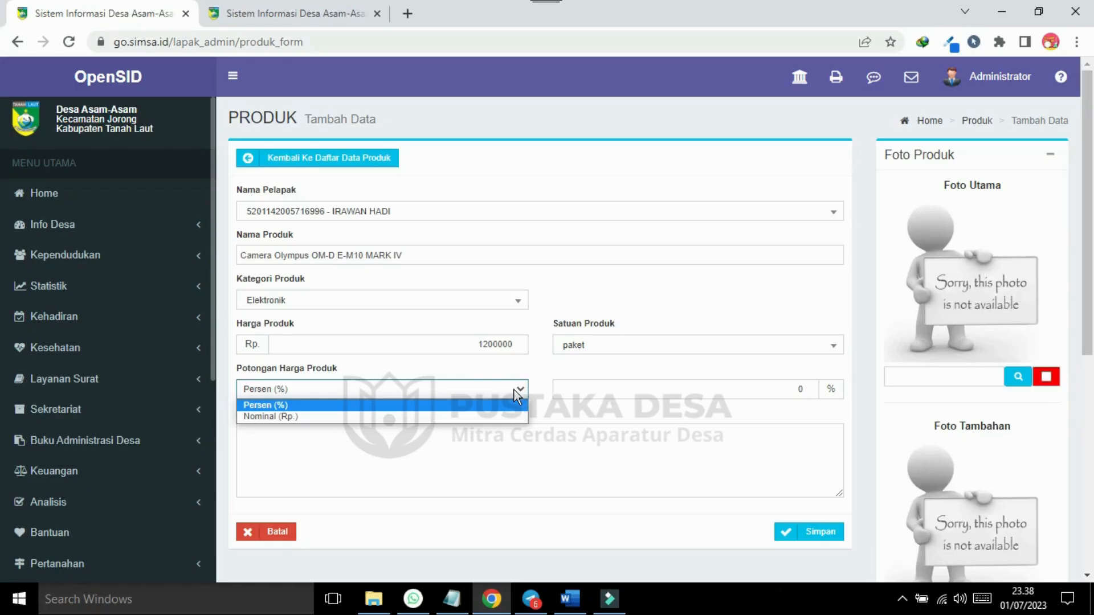
{"action": "left_click", "coordinate": [415, 417]}
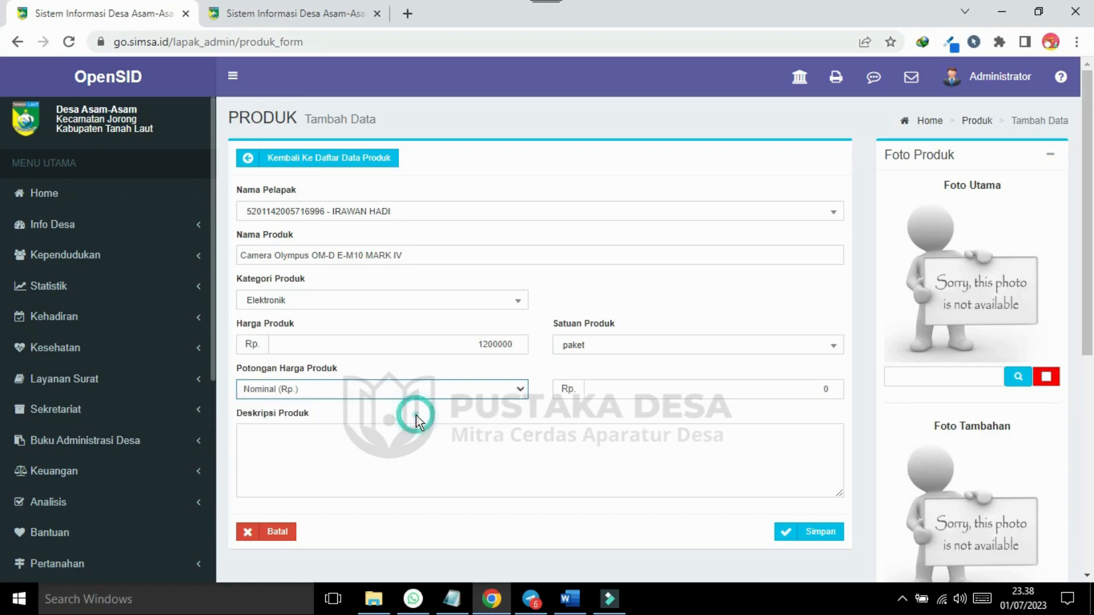
{"action": "left_click", "coordinate": [750, 382]}
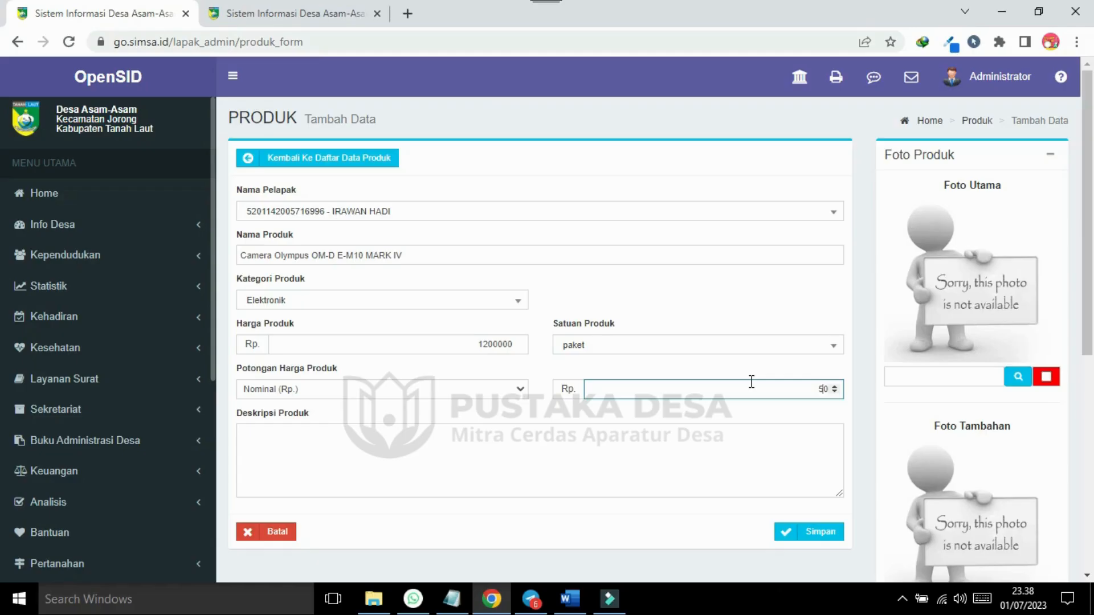
{"action": "left_click", "coordinate": [833, 386]}
{"action": "left_click", "coordinate": [829, 389]}
{"action": "type", "text": "0000"}
Paste the camera's feature paragraph from the Word notes into Deskripsi Produk.
{"action": "left_click", "coordinate": [364, 465]}
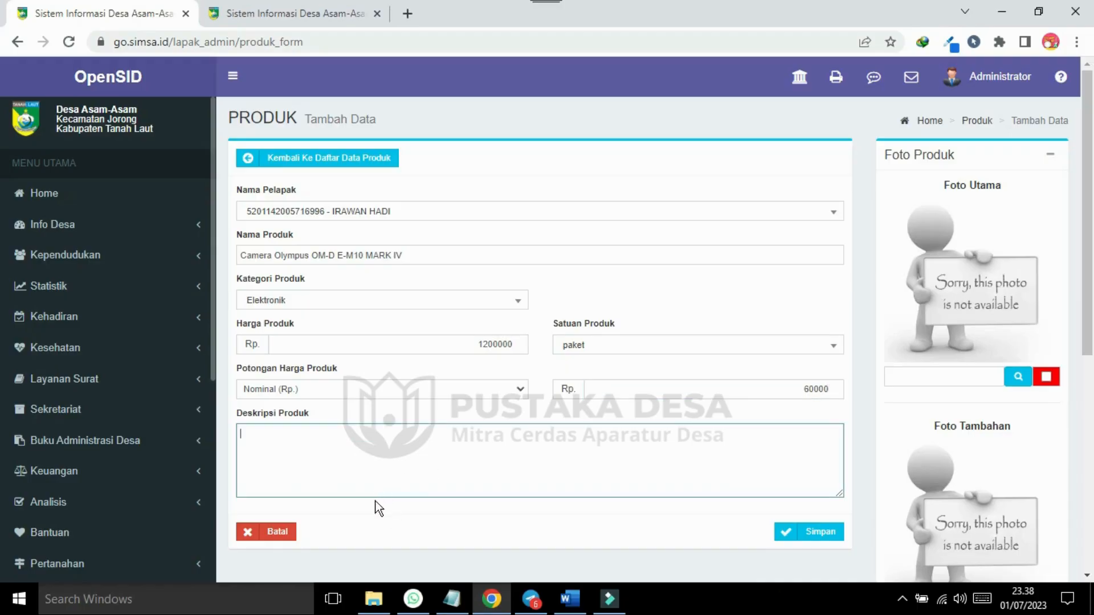
{"action": "left_click", "coordinate": [569, 598]}
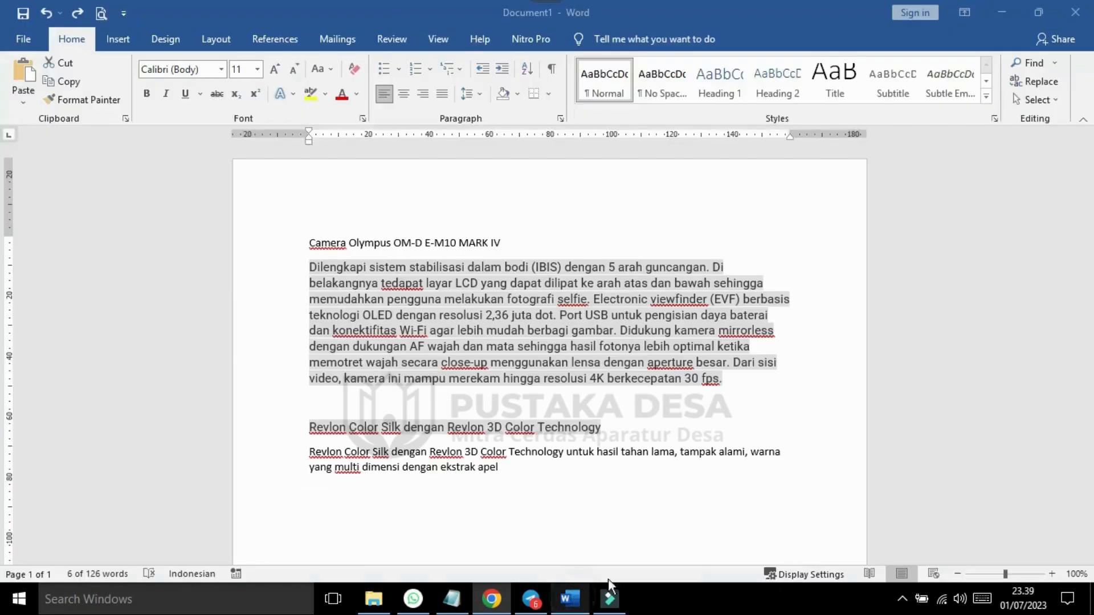
{"action": "left_click", "coordinate": [709, 379]}
{"action": "left_click_drag", "start_coordinate": [725, 379], "coordinate": [313, 268]}
{"action": "right_click", "coordinate": [313, 265]}
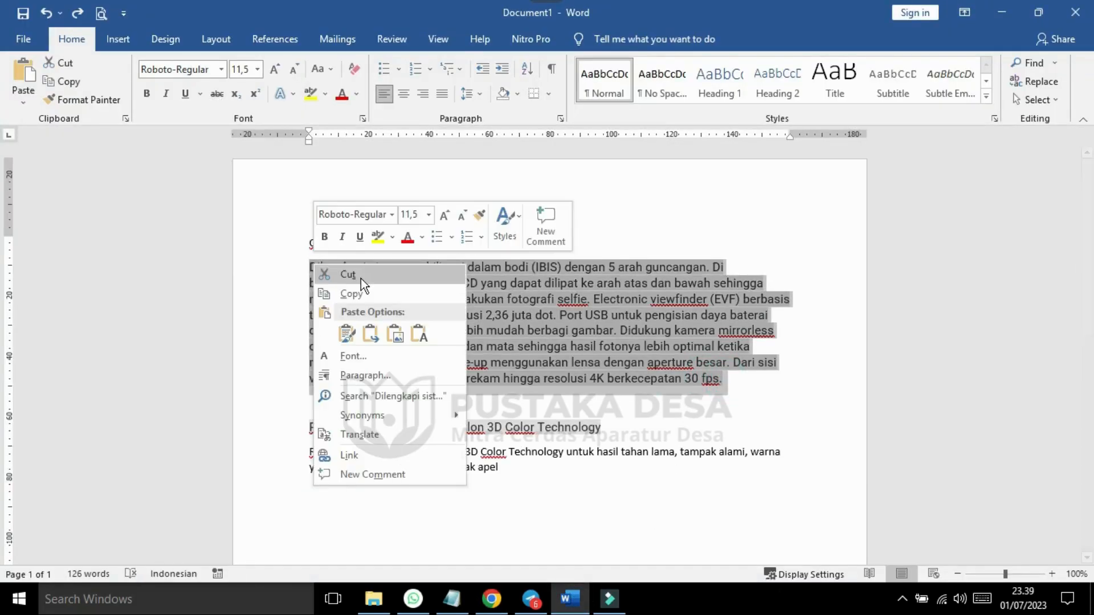
{"action": "left_click", "coordinate": [372, 289]}
{"action": "left_click", "coordinate": [491, 598]}
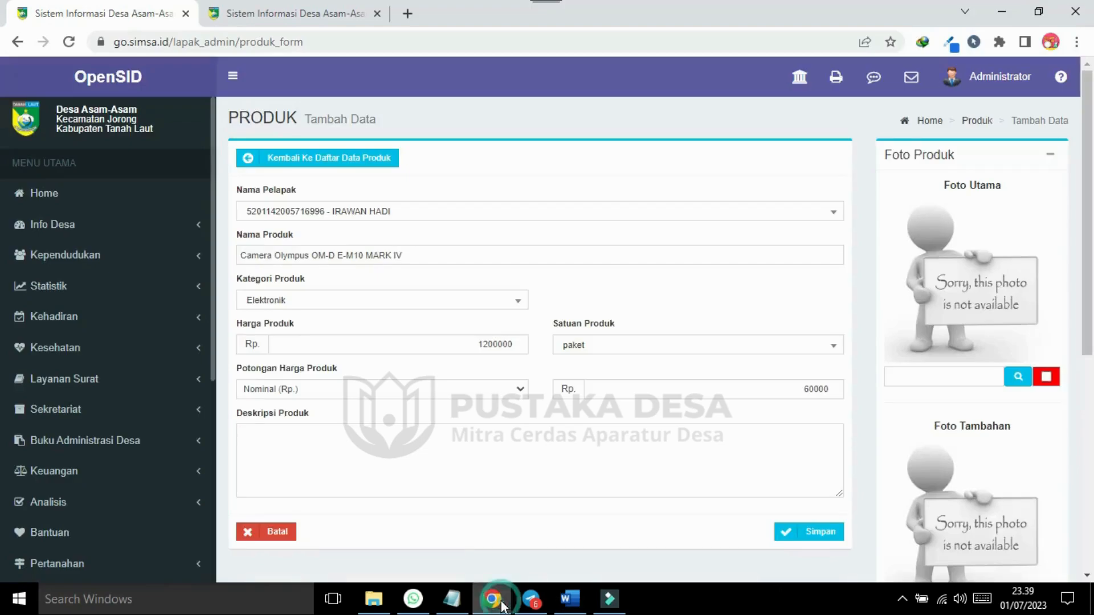
{"action": "left_click", "coordinate": [282, 445]}
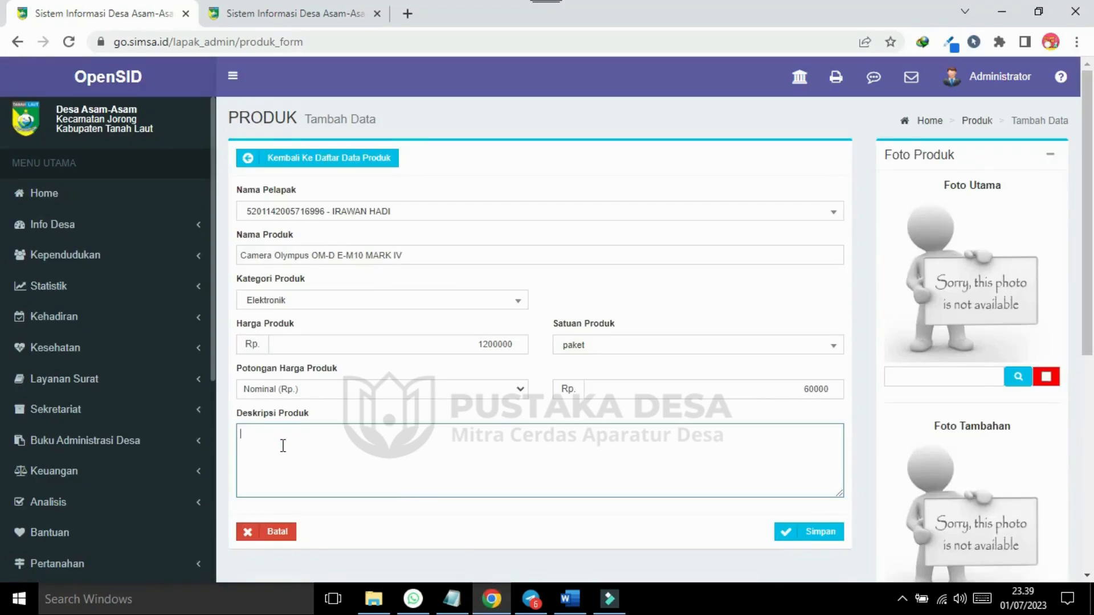
{"action": "key", "text": "ctrl+v"}
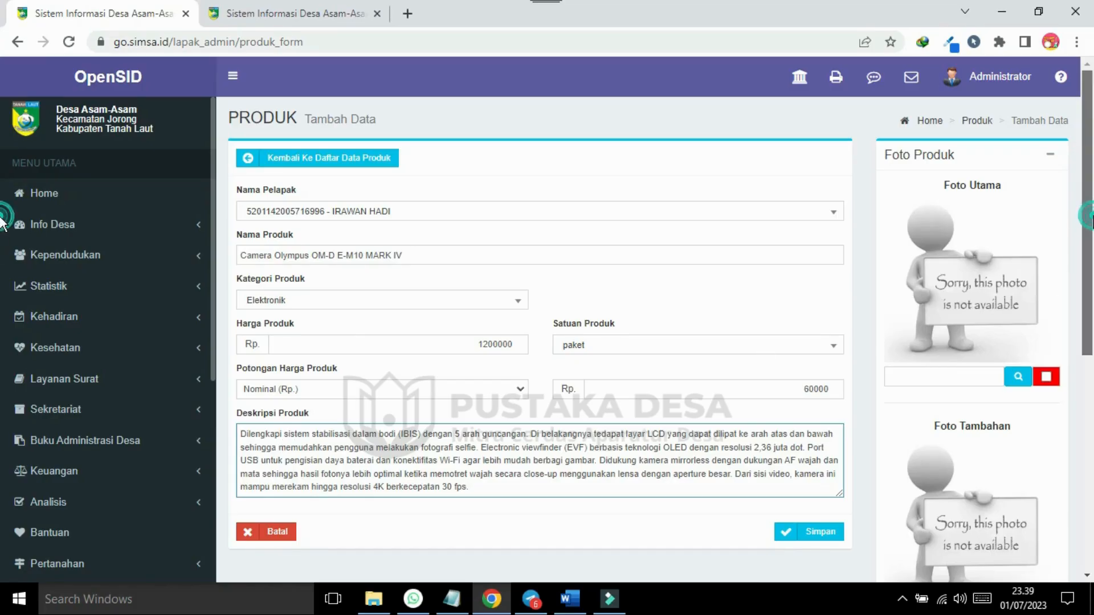
{"action": "scroll", "coordinate": [3, 239], "scroll_direction": "down", "scroll_amount": 1}
{"action": "scroll", "coordinate": [3, 245], "scroll_direction": "up", "scroll_amount": 1}
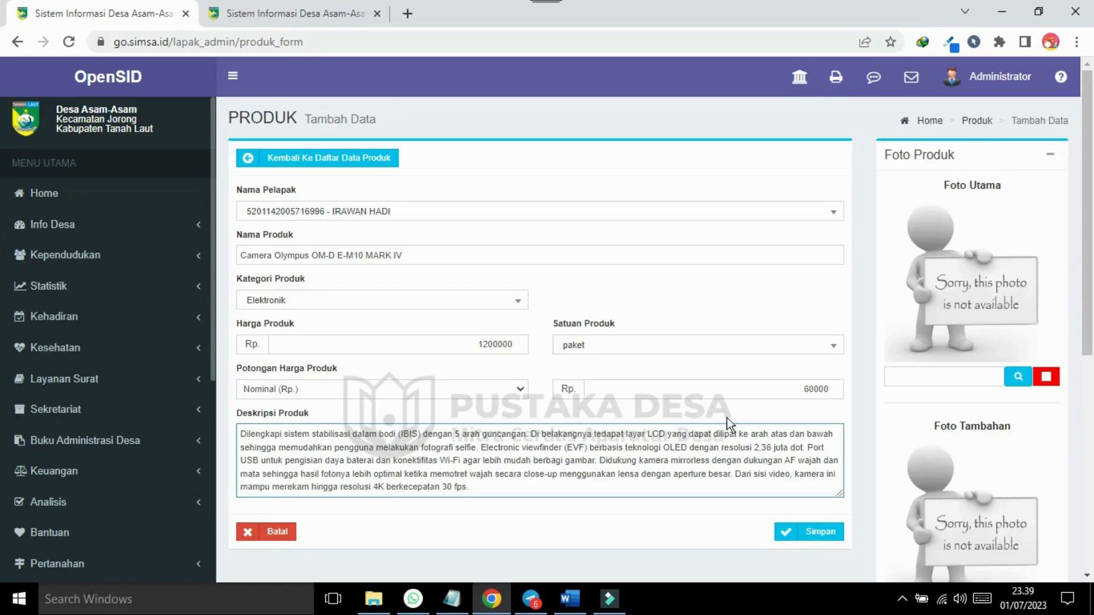
{"action": "left_click", "coordinate": [1020, 381]}
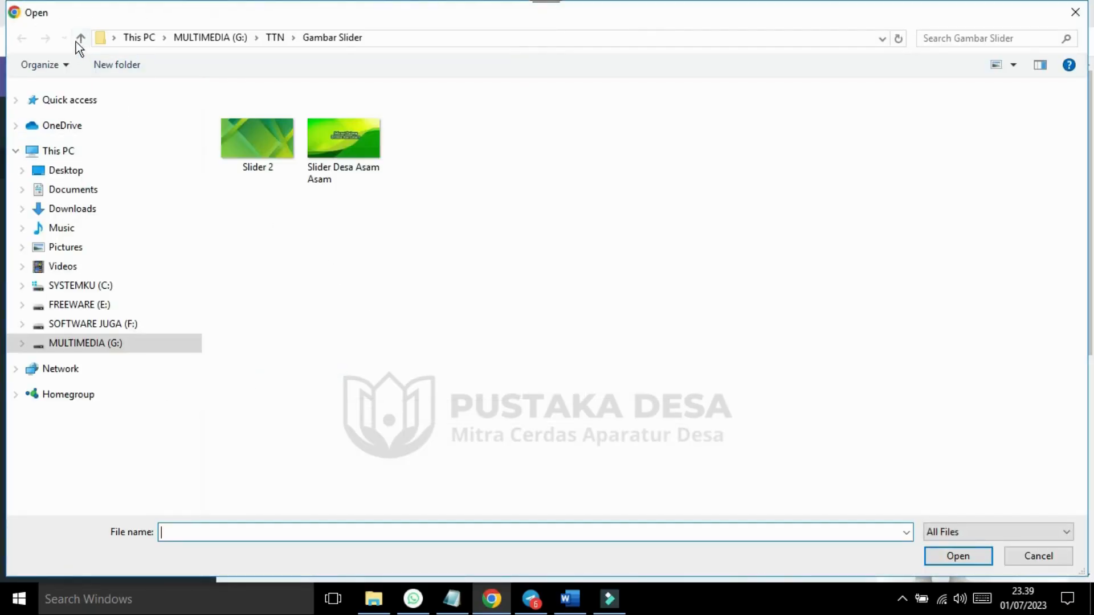
Use the Elektronik image from the Gambar Lapak folder as the main product photo.
{"action": "left_click", "coordinate": [79, 40]}
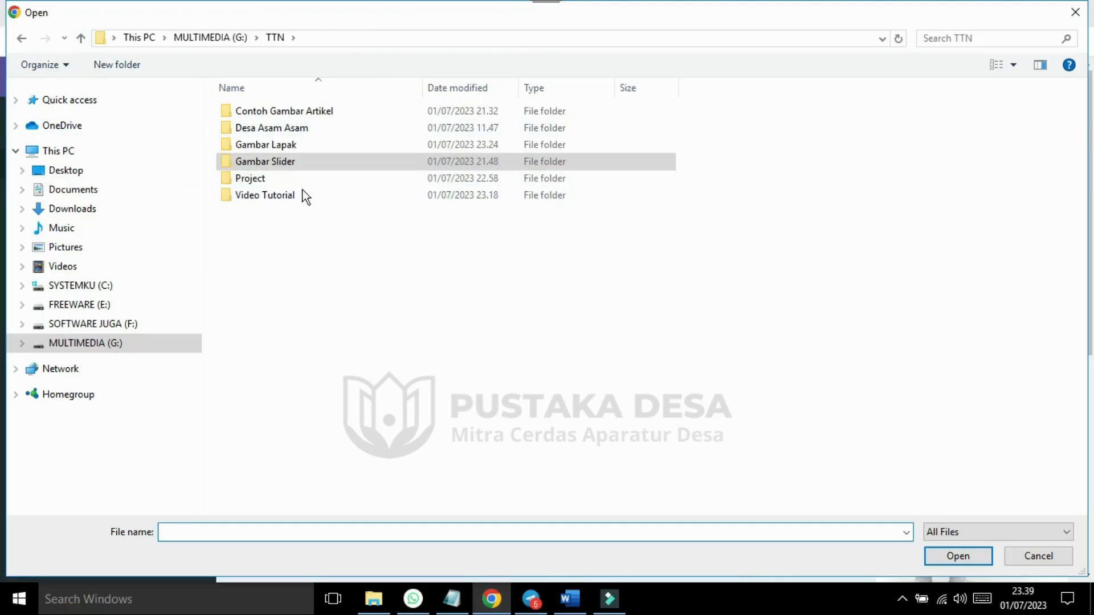
{"action": "left_click", "coordinate": [268, 145]}
{"action": "double_click", "coordinate": [268, 146]}
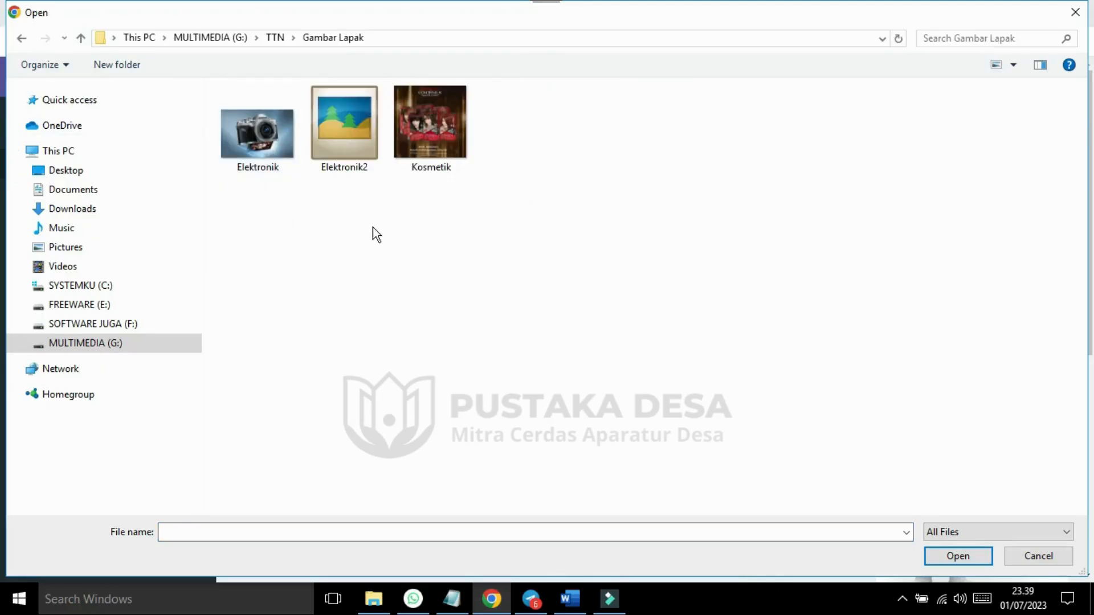
{"action": "left_click", "coordinate": [255, 128]}
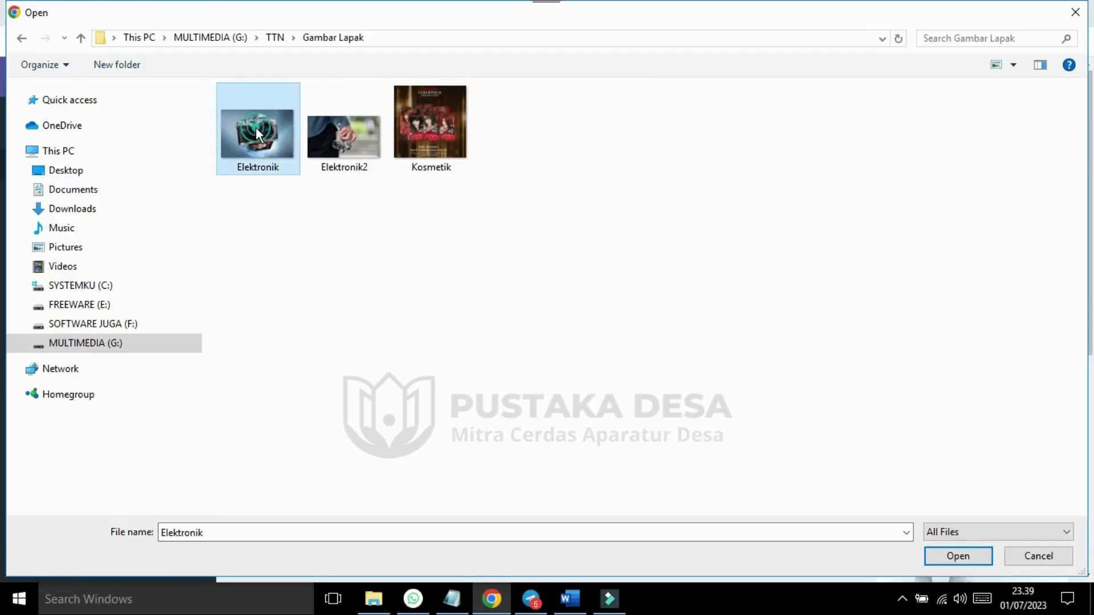
{"action": "double_click", "coordinate": [255, 128]}
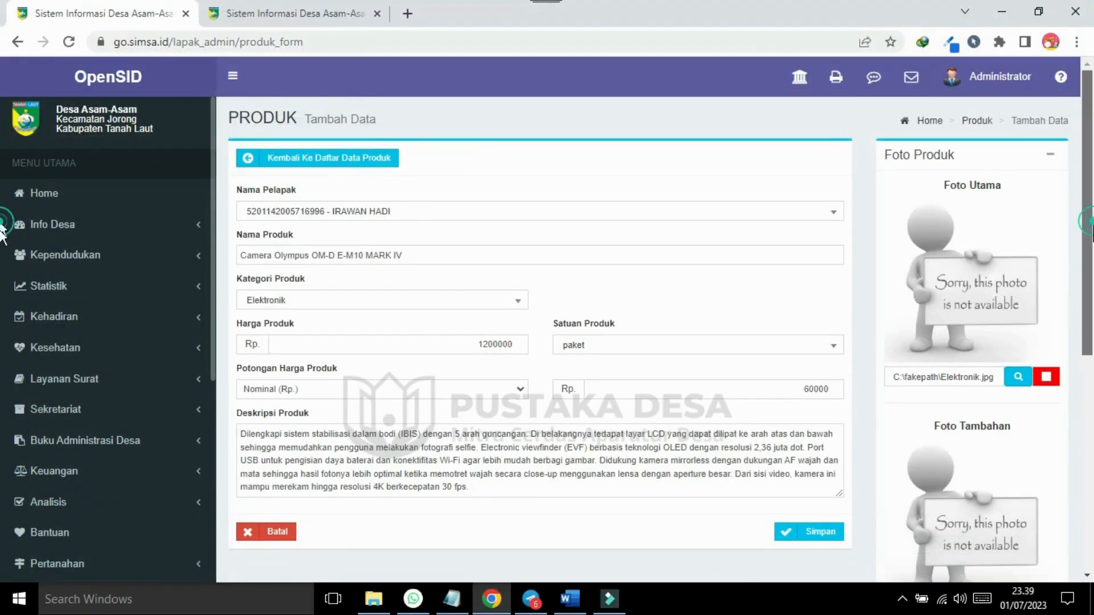
{"action": "scroll", "coordinate": [1091, 225], "scroll_direction": "down", "scroll_amount": 3}
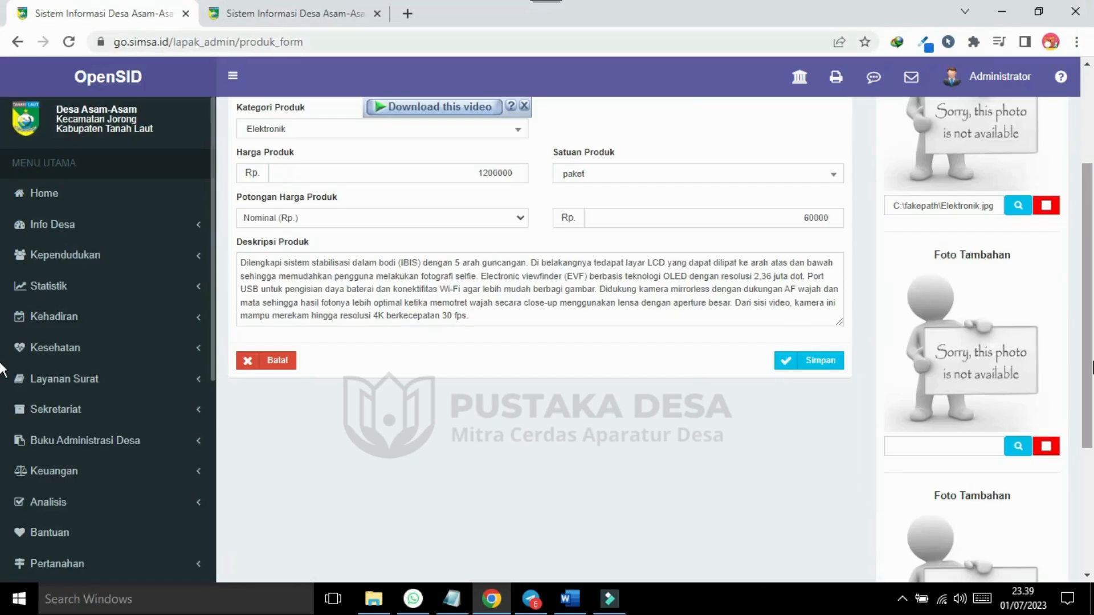
{"action": "left_click_drag", "start_coordinate": [1093, 361], "coordinate": [1093, 443]}
Add Elektronik2 as an extra photo and save the camera product.
{"action": "left_click", "coordinate": [1019, 306]}
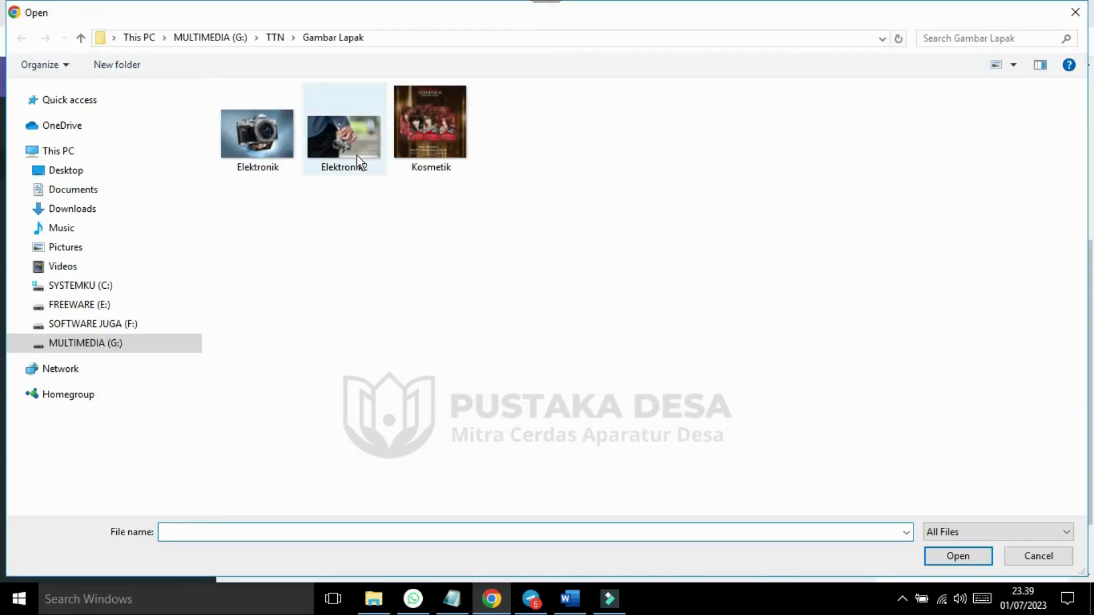
{"action": "double_click", "coordinate": [350, 144]}
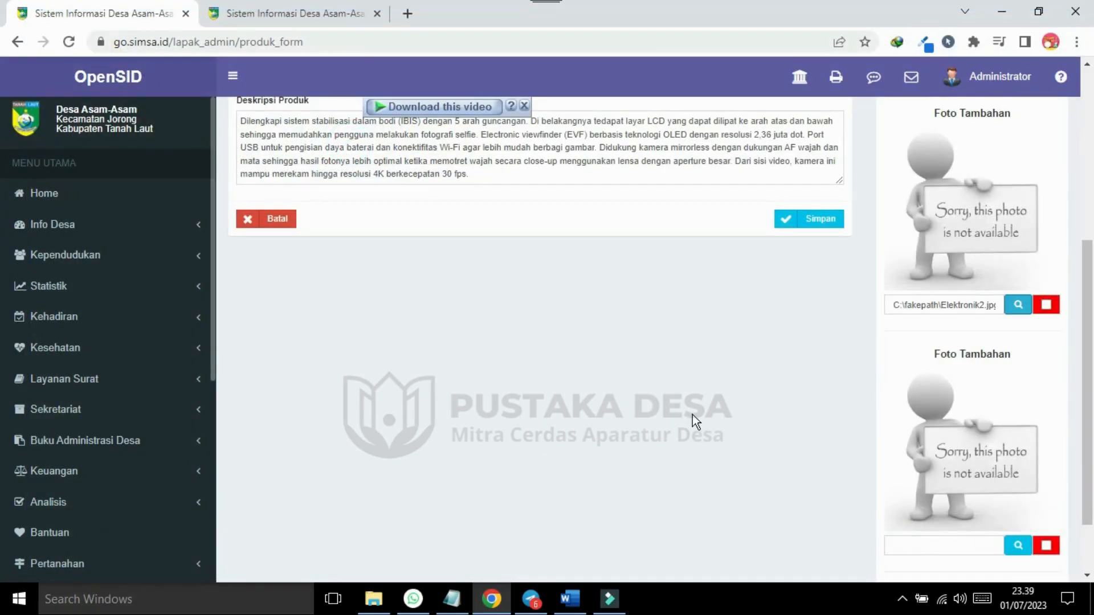
{"action": "left_click_drag", "start_coordinate": [1089, 381], "coordinate": [1093, 189]}
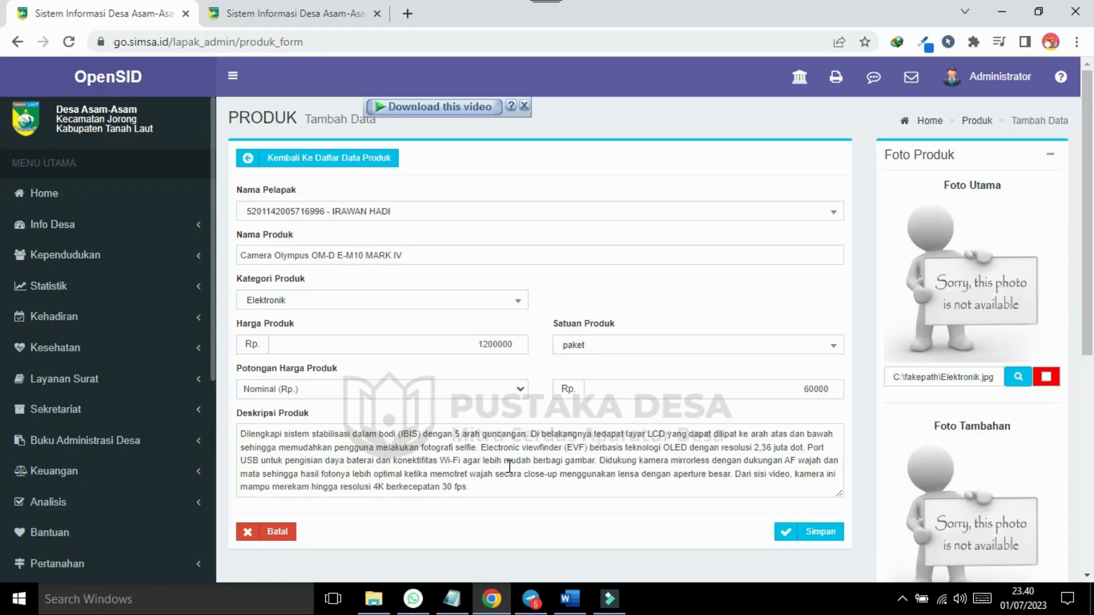
{"action": "left_click", "coordinate": [828, 535]}
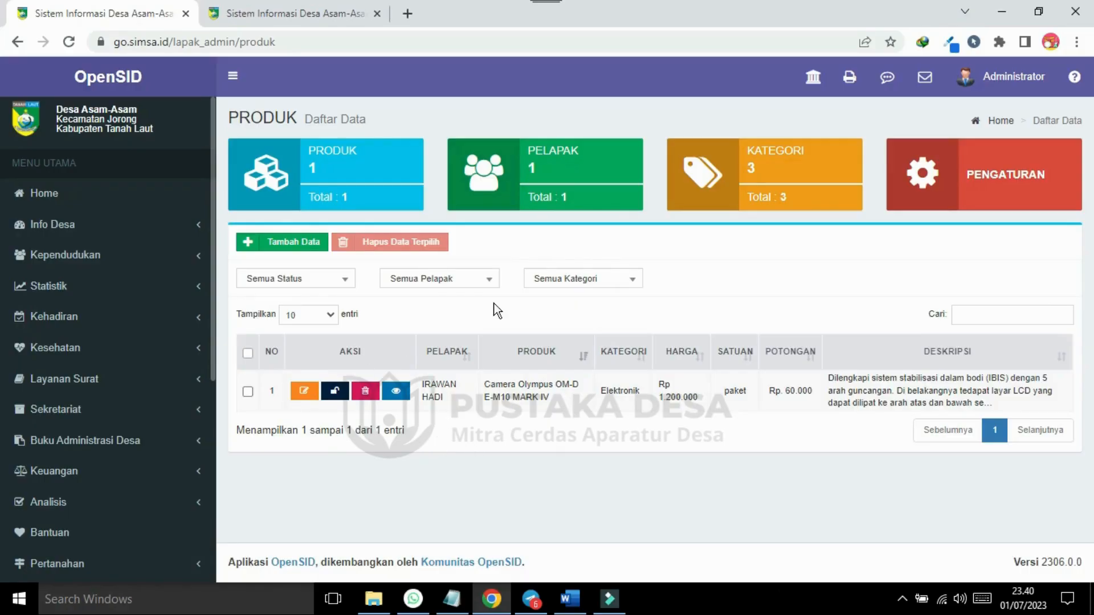
{"action": "left_click", "coordinate": [288, 14]}
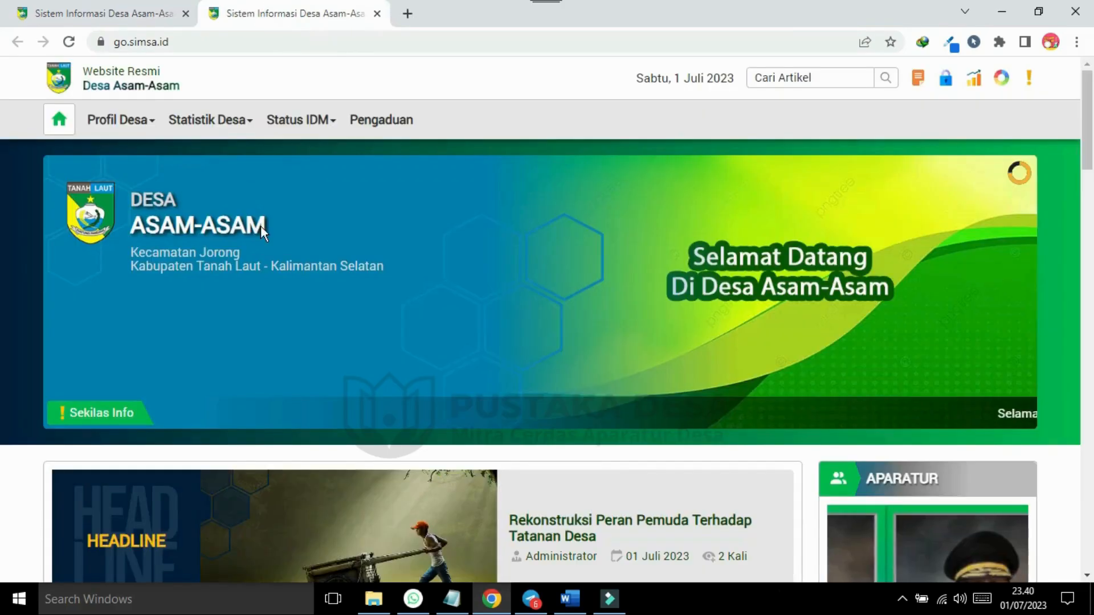
Open go.simsa.id/lapak and find the Olympus camera listed at Rp 1.140.000.
{"action": "left_click", "coordinate": [195, 38]}
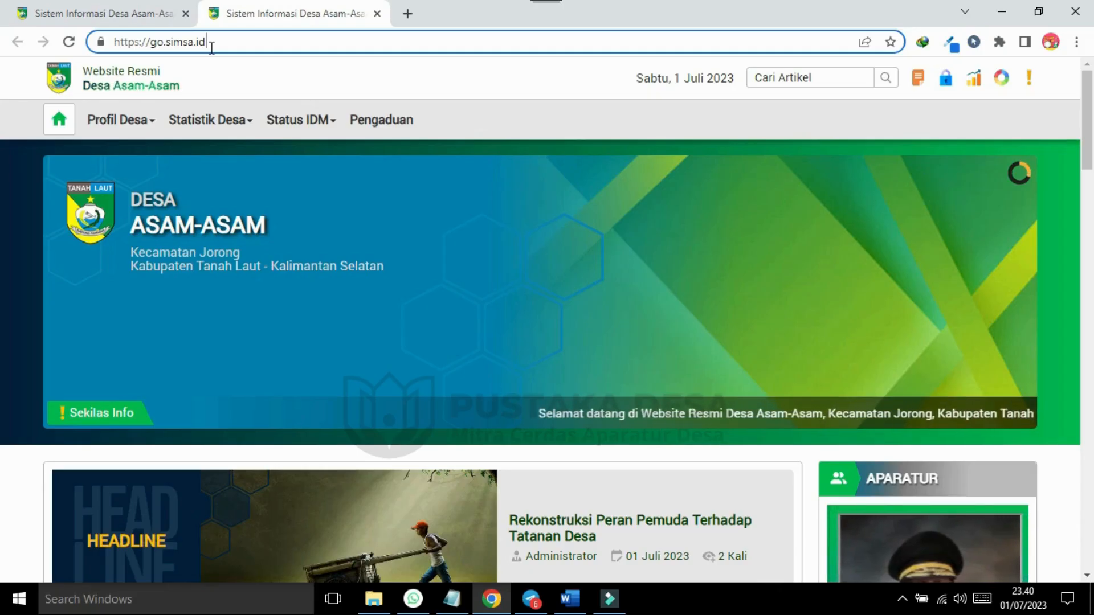
{"action": "type", "text": "/"}
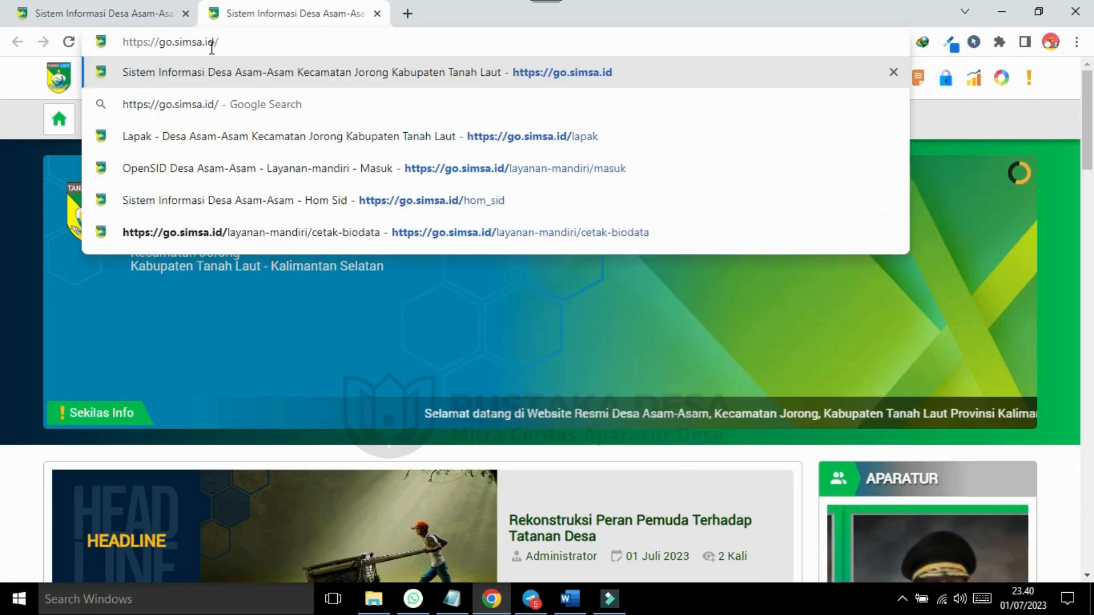
{"action": "type", "text": "lapak"}
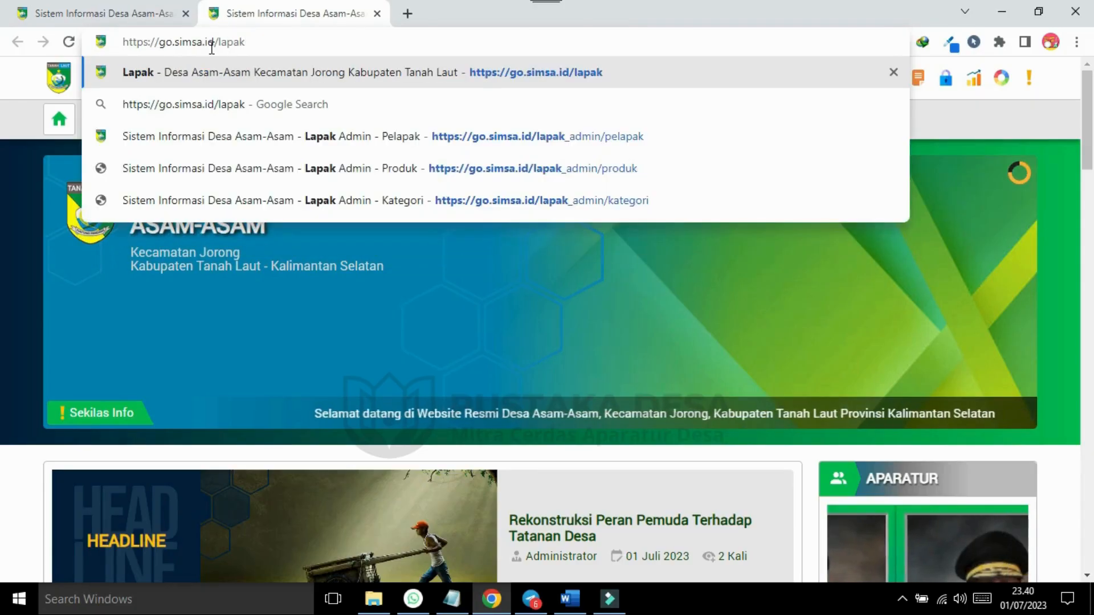
{"action": "key", "text": "Return"}
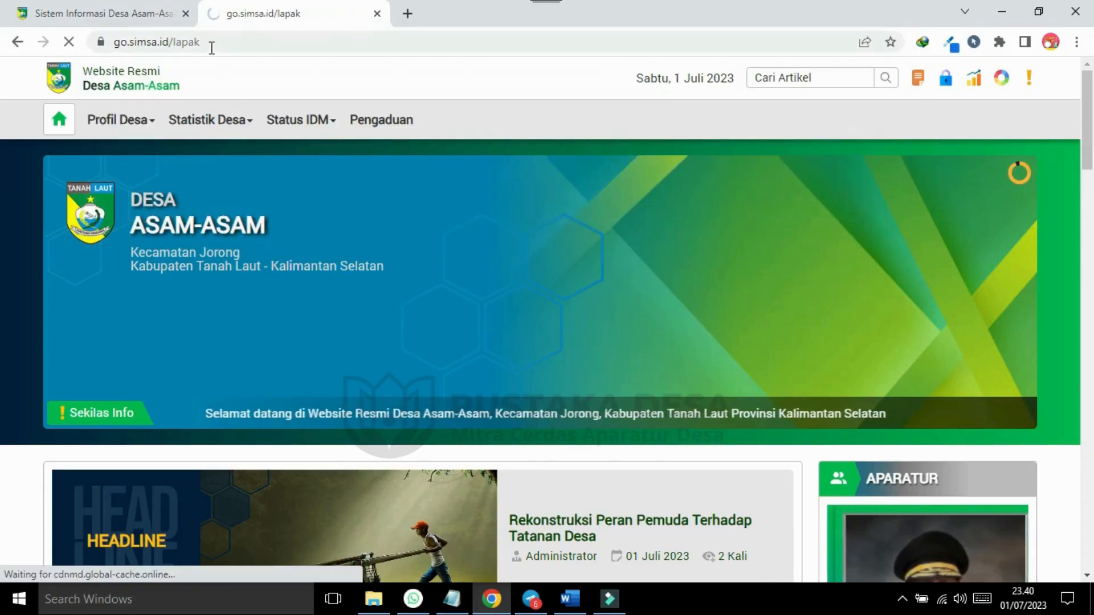
{"action": "scroll", "coordinate": [2, 131], "scroll_direction": "down", "scroll_amount": 5}
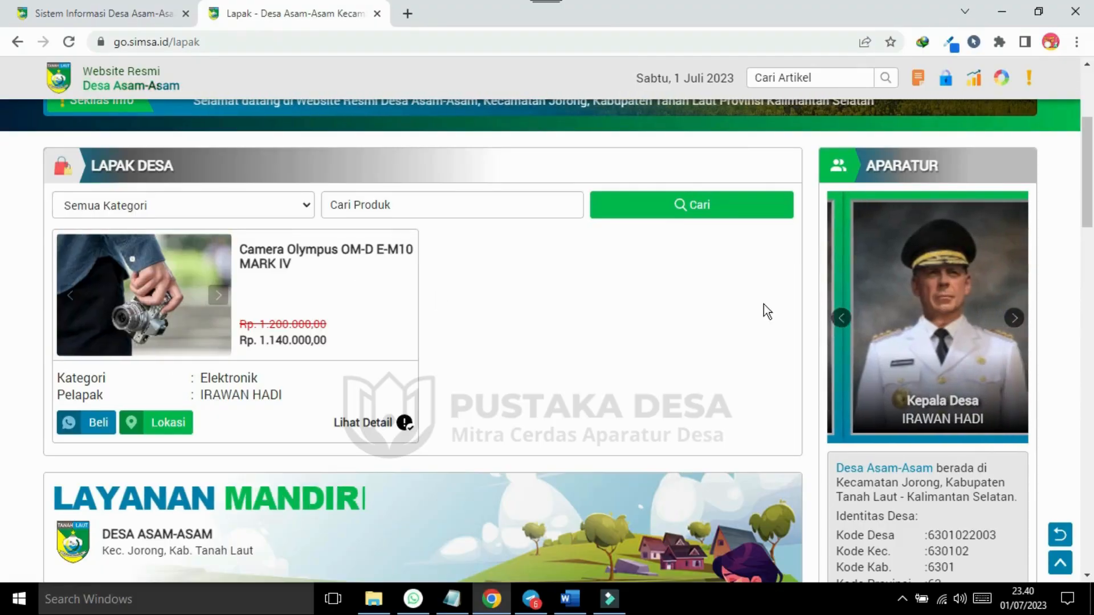
{"action": "scroll", "coordinate": [3, 176], "scroll_direction": "up", "scroll_amount": 5}
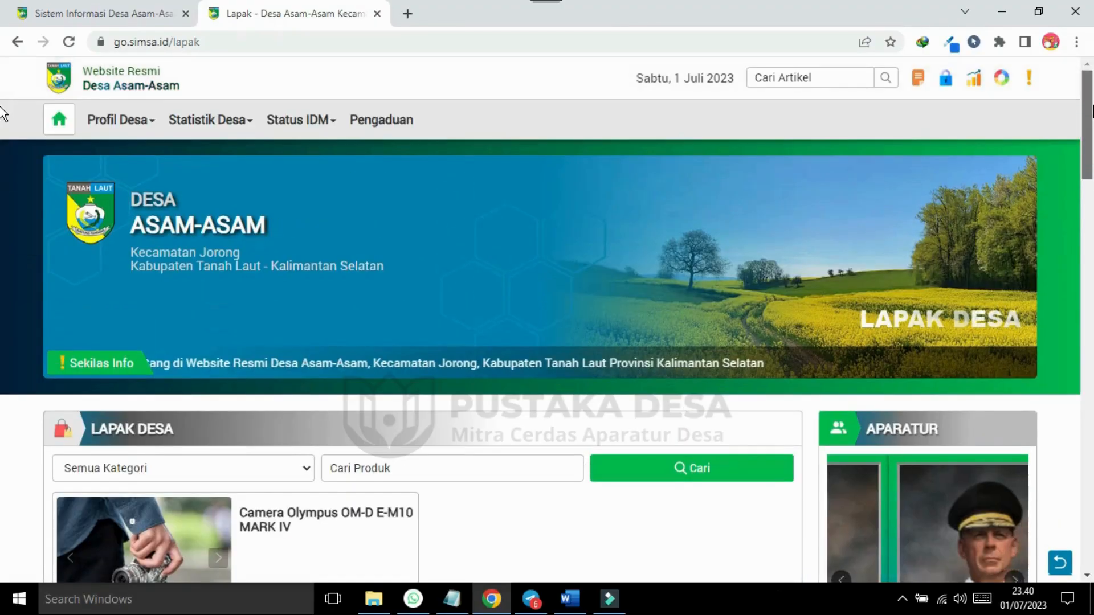
{"action": "scroll", "coordinate": [3, 165], "scroll_direction": "down", "scroll_amount": 5}
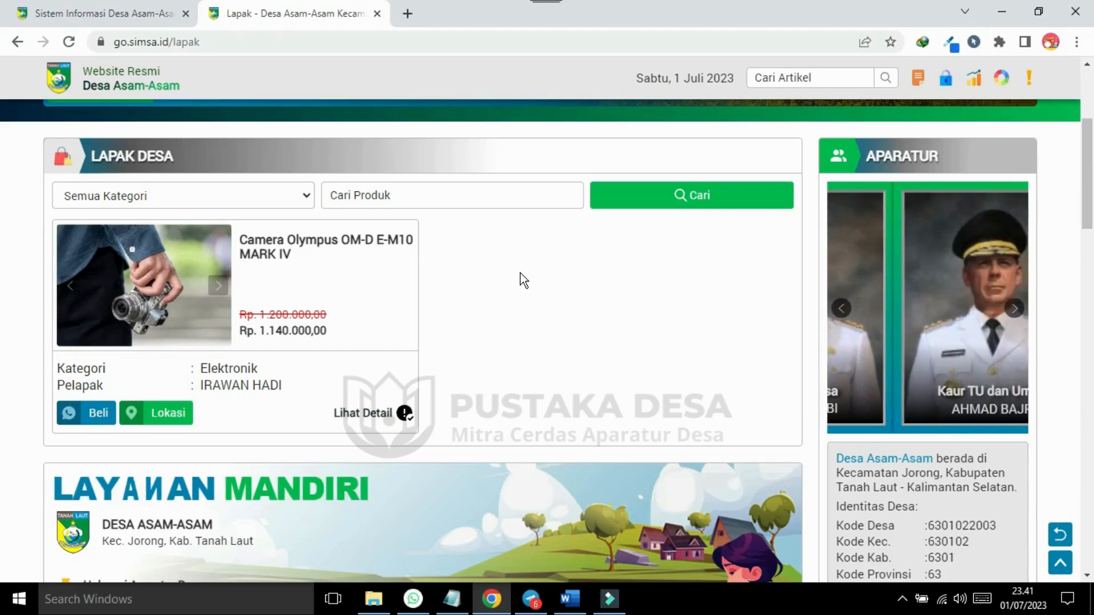
{"action": "scroll", "coordinate": [705, 94], "scroll_direction": "up", "scroll_amount": 5}
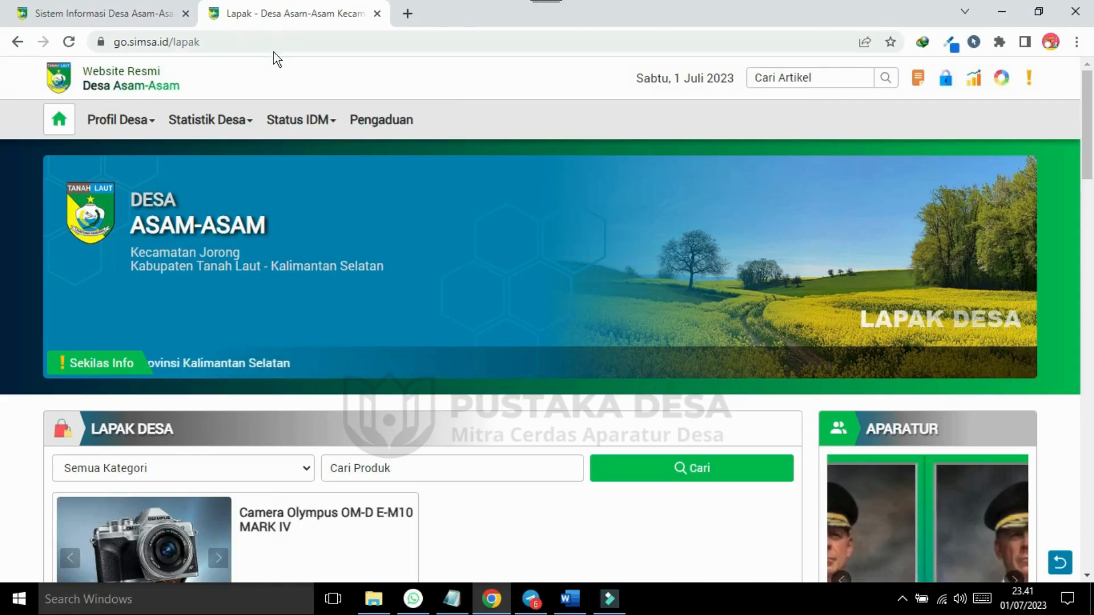
Go to Admin Web > Menu in the OpenSID admin.
{"action": "left_click", "coordinate": [89, 14]}
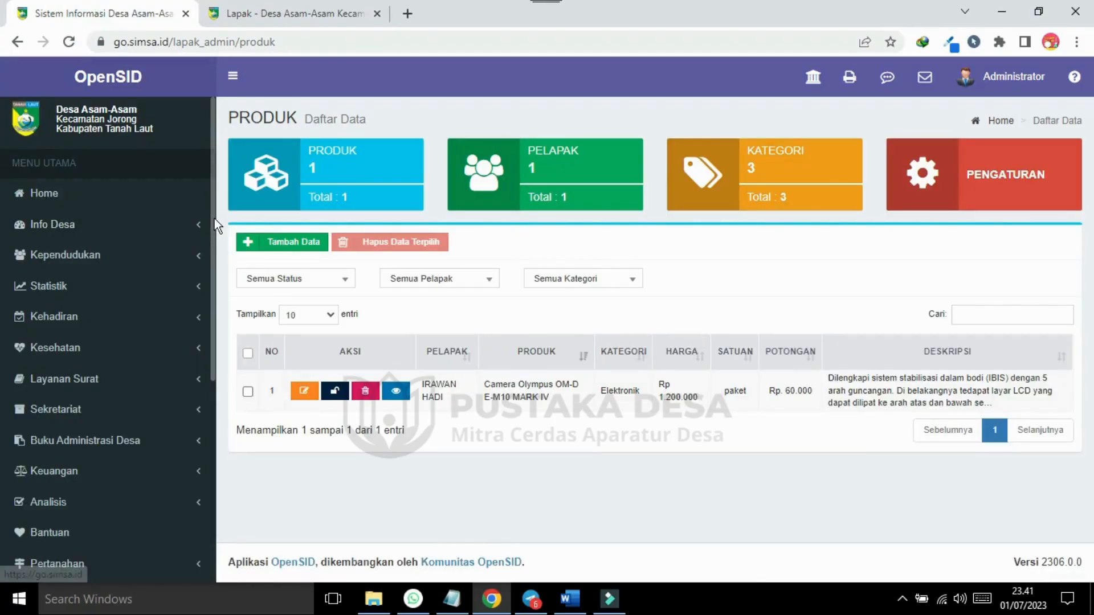
{"action": "left_click_drag", "start_coordinate": [214, 218], "coordinate": [214, 504]}
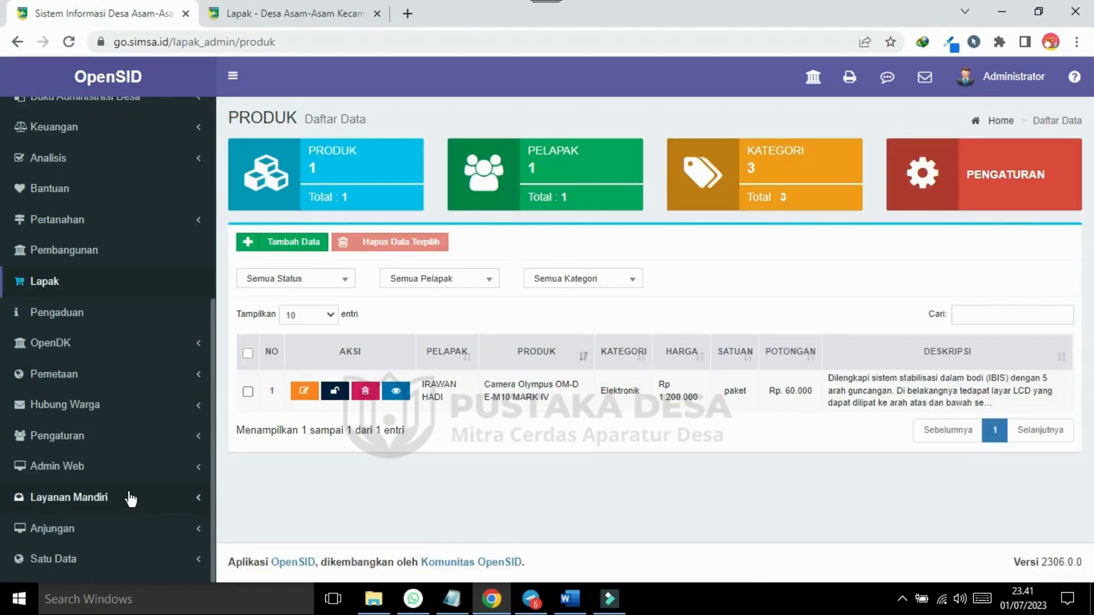
{"action": "left_click", "coordinate": [97, 471]}
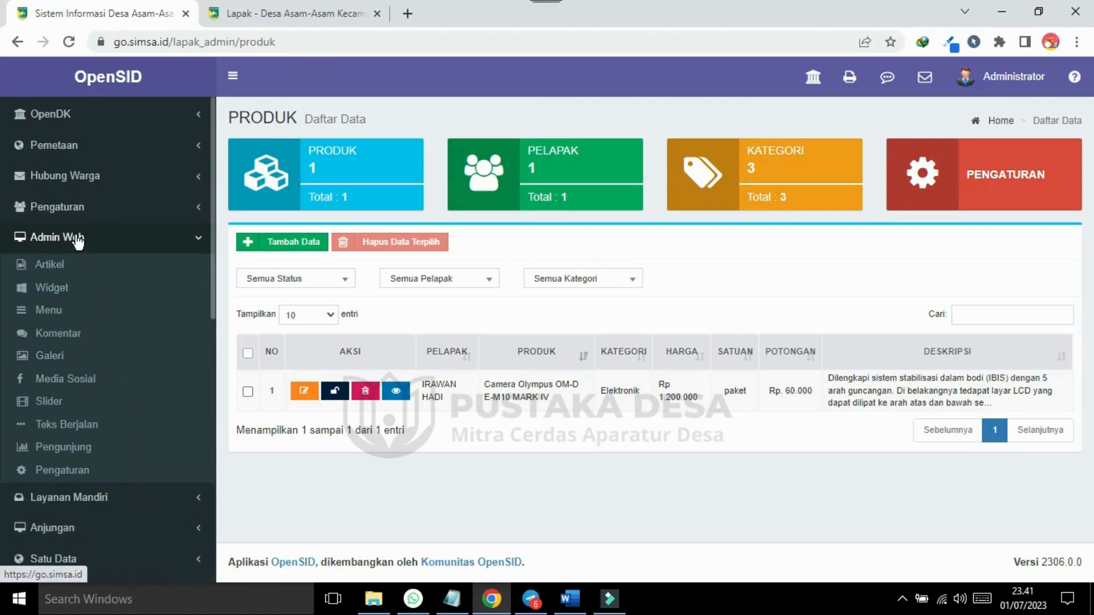
{"action": "left_click", "coordinate": [49, 312]}
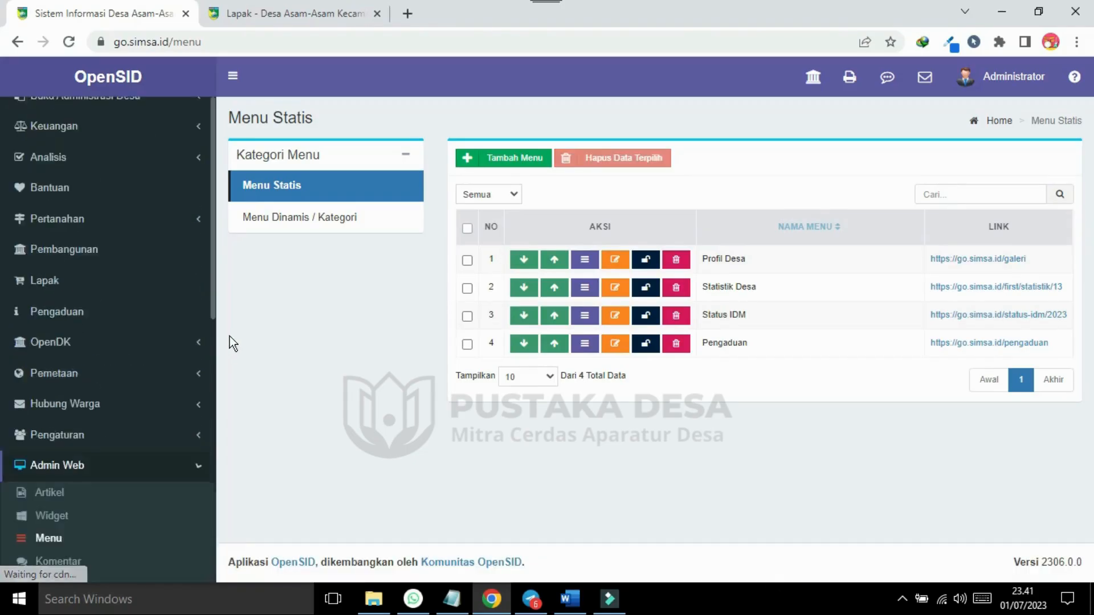
Save a menu item named Lapak, type Halaman Statis Lainnya, linked to Lapak Desa.
{"action": "left_click", "coordinate": [521, 157]}
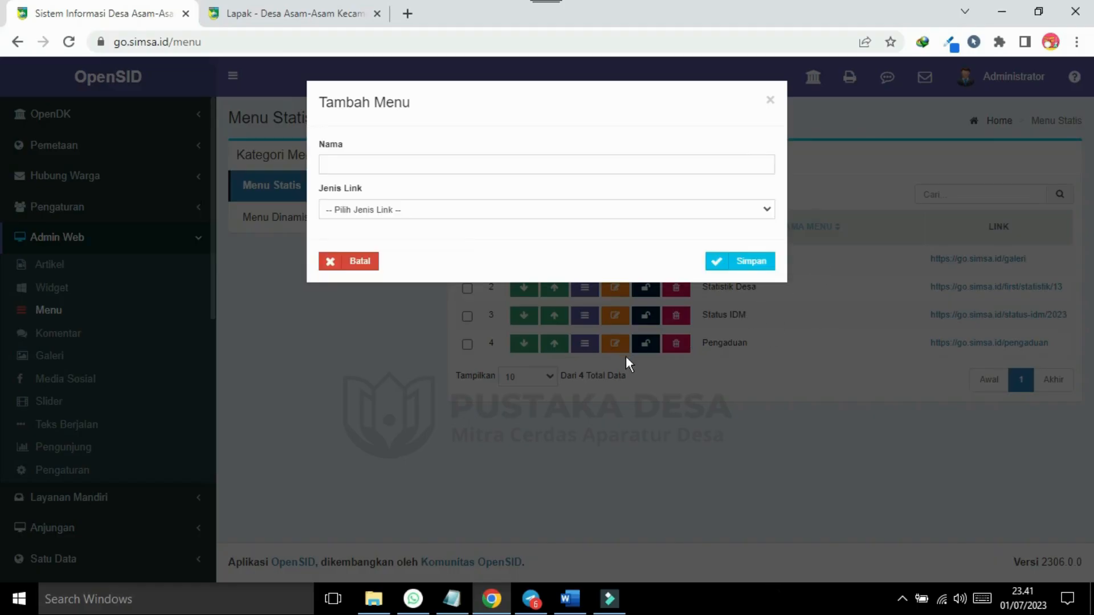
{"action": "left_click", "coordinate": [379, 162]}
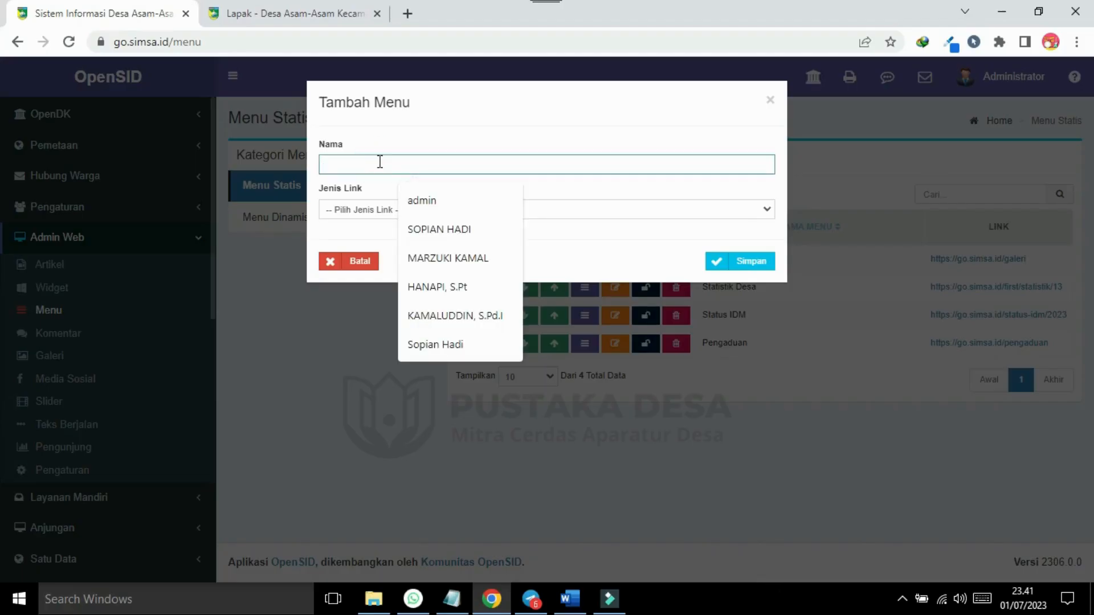
{"action": "type", "text": "Lapak"}
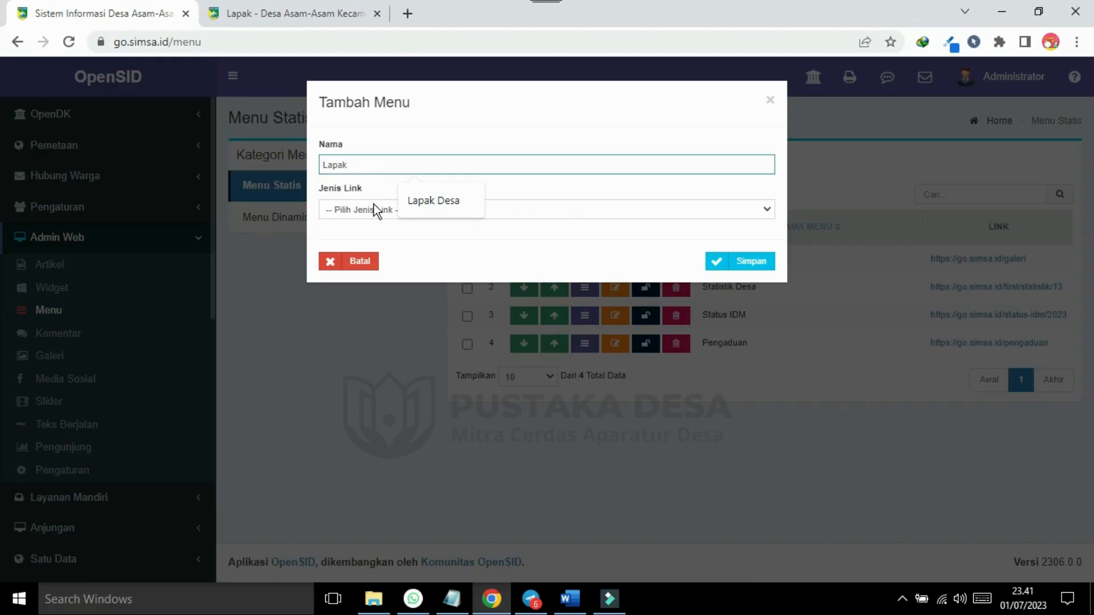
{"action": "left_click", "coordinate": [374, 206]}
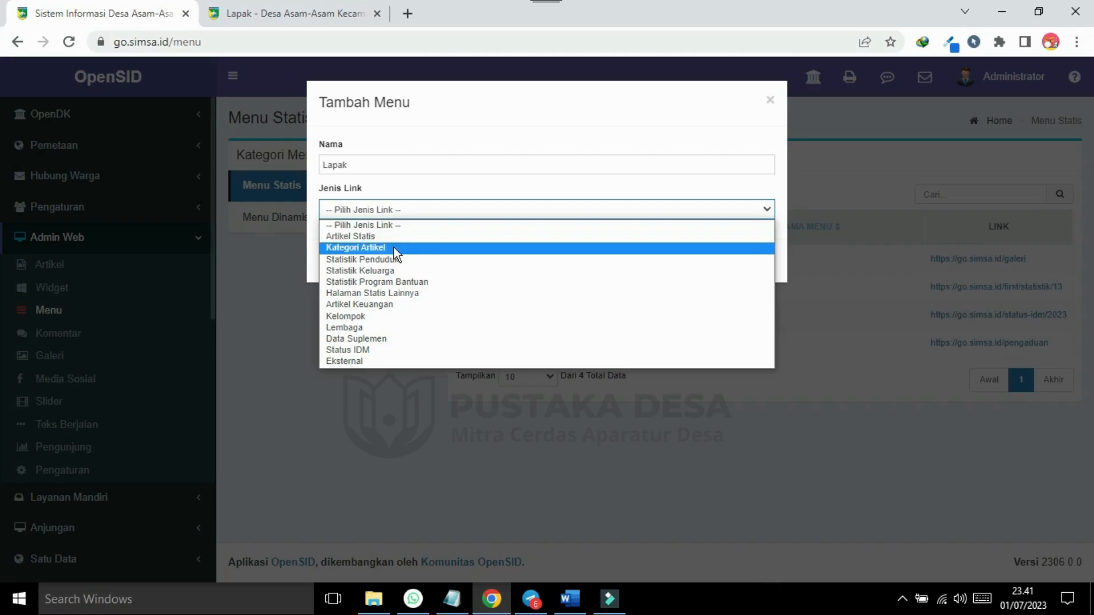
{"action": "left_click", "coordinate": [392, 293]}
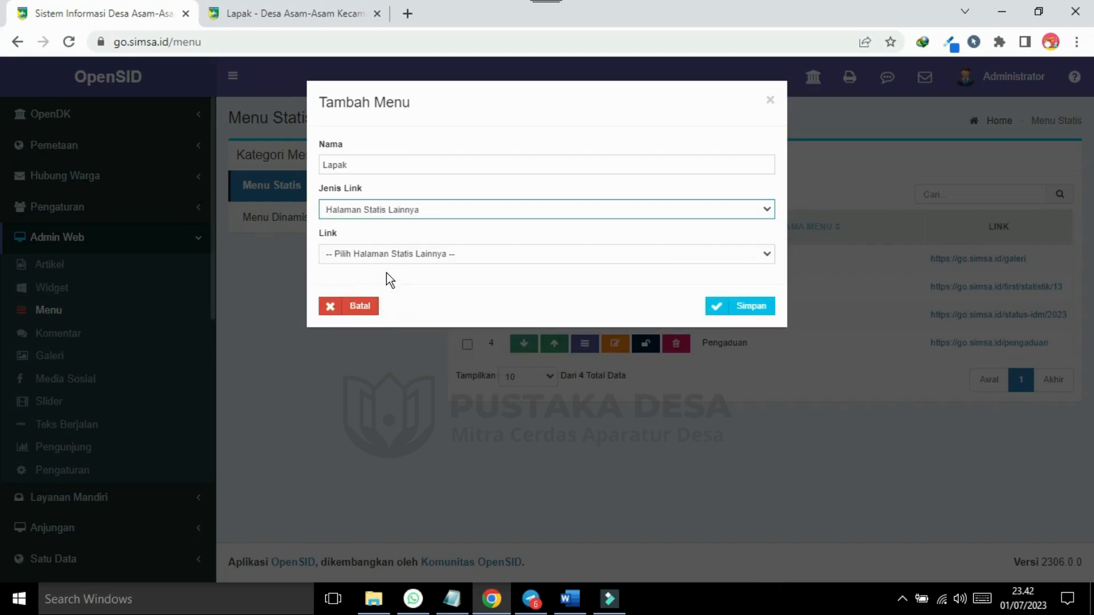
{"action": "left_click", "coordinate": [379, 259]}
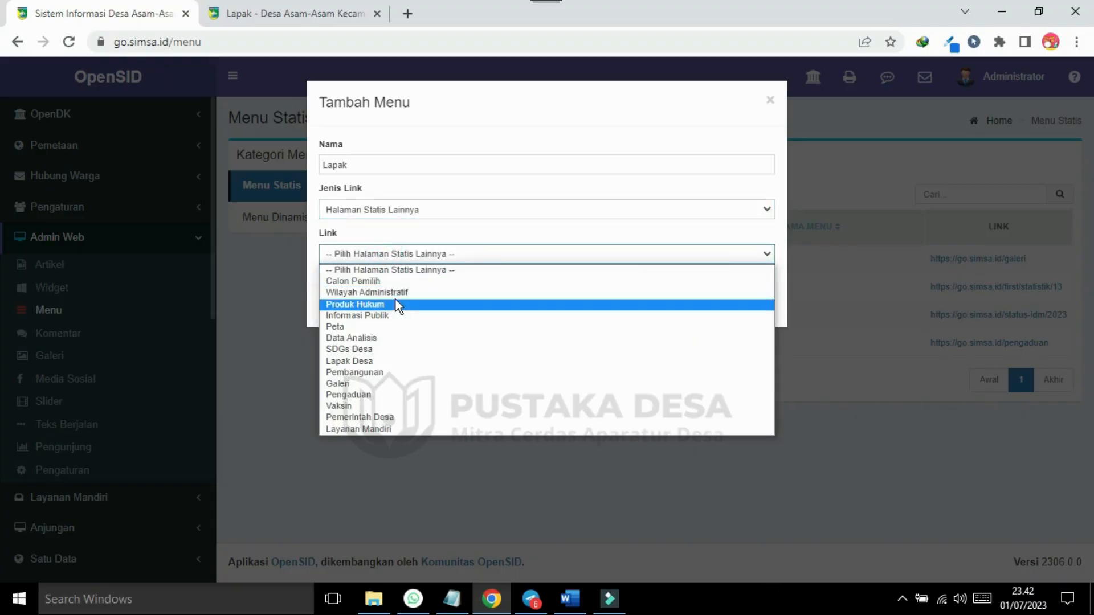
{"action": "left_click", "coordinate": [380, 359]}
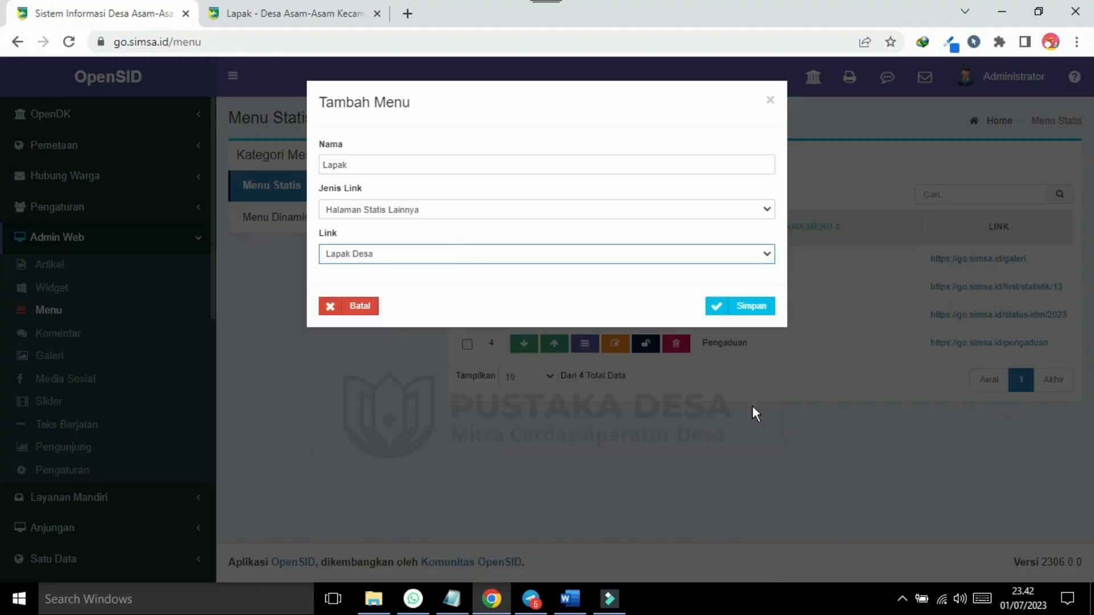
{"action": "left_click", "coordinate": [756, 319]}
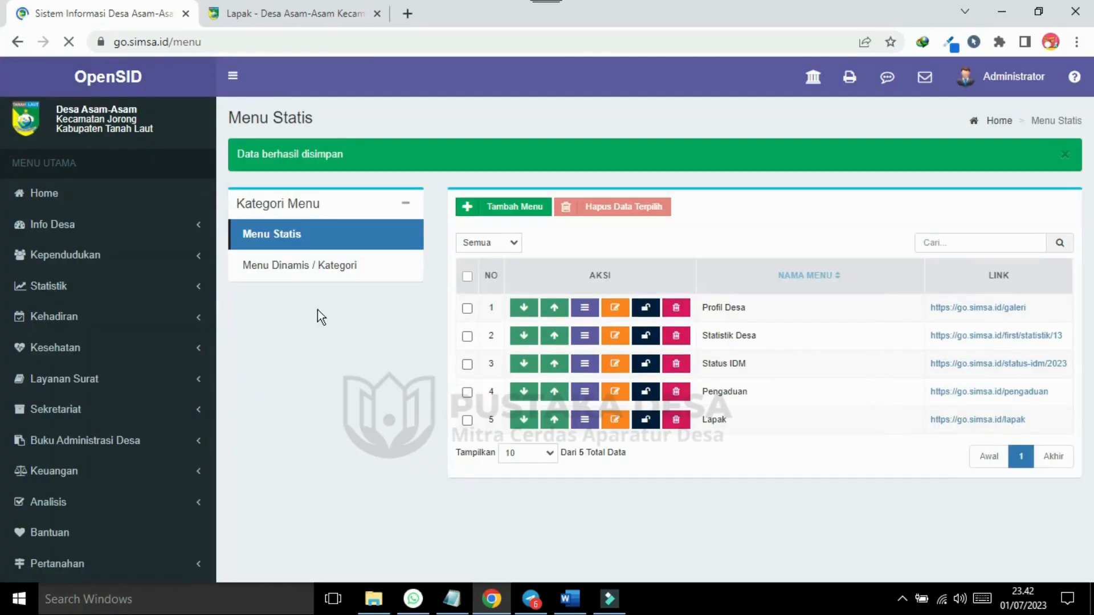
Reload the public site and follow the new Lapak menu link to the camera listing.
{"action": "left_click", "coordinate": [261, 16]}
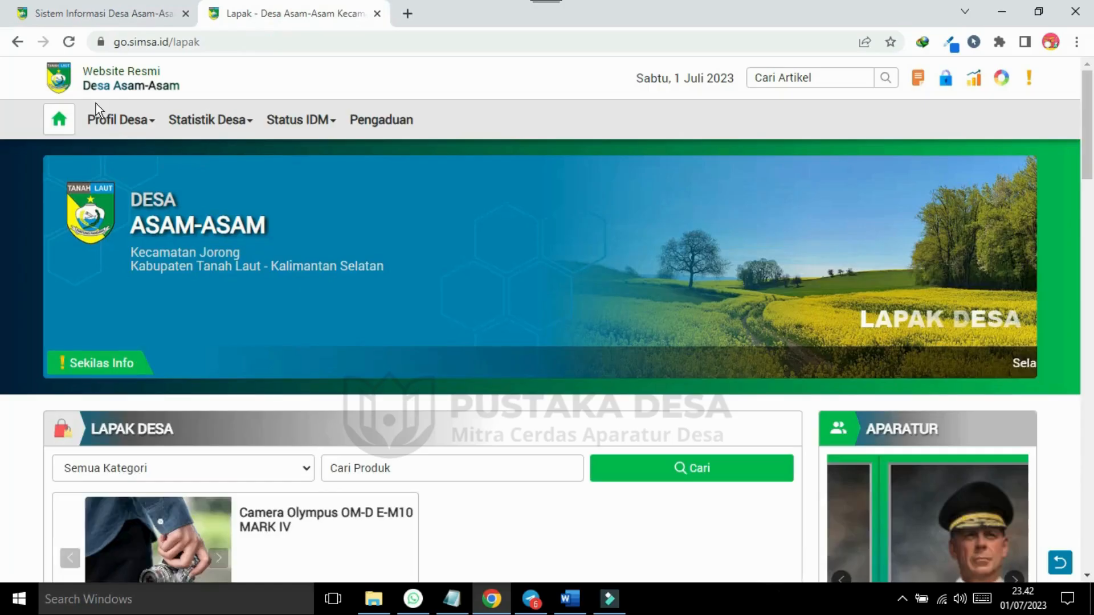
{"action": "left_click", "coordinate": [69, 42]}
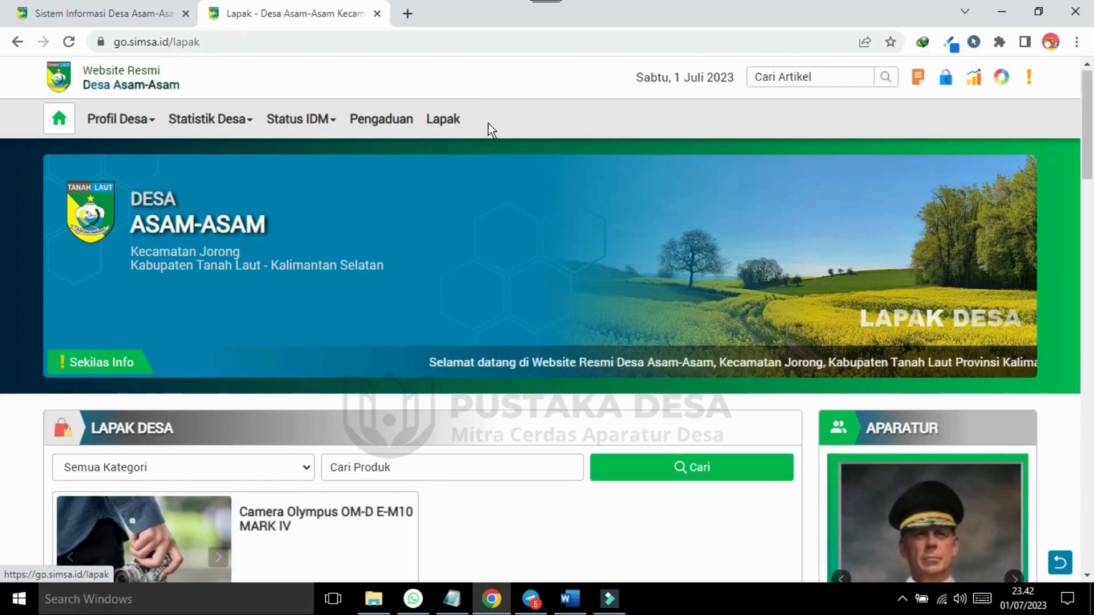
{"action": "left_click", "coordinate": [443, 122]}
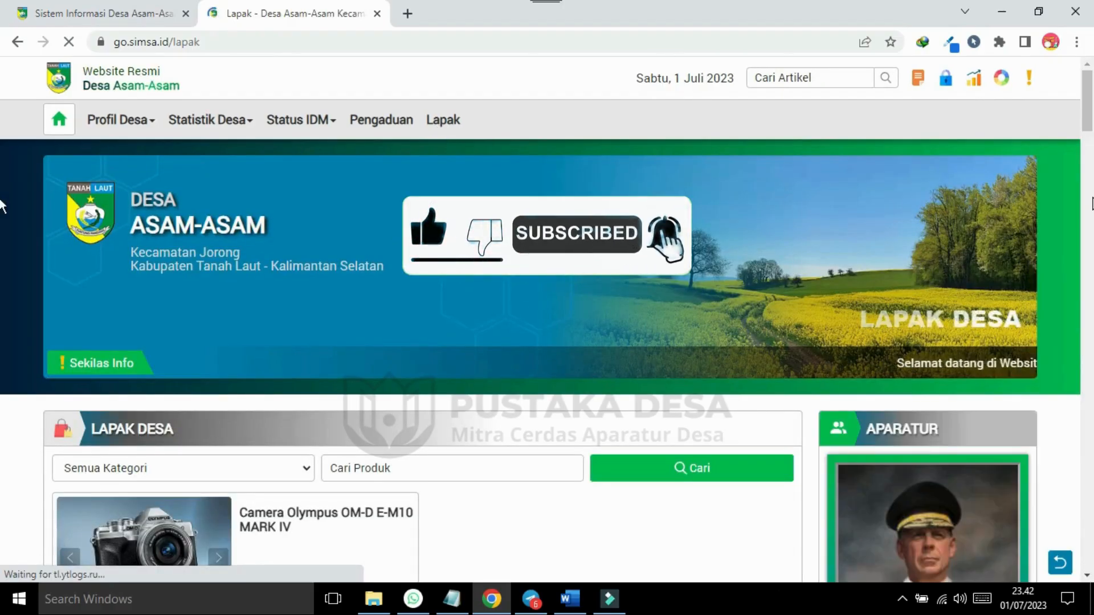
{"action": "scroll", "coordinate": [2, 171], "scroll_direction": "down", "scroll_amount": 5}
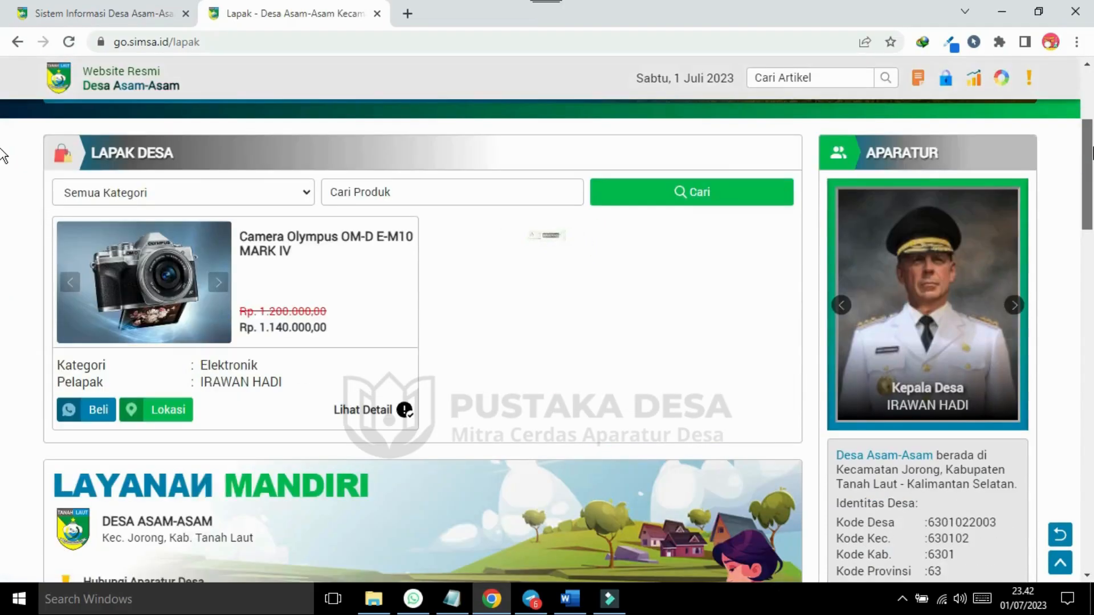
{"action": "scroll", "coordinate": [2, 125], "scroll_direction": "up", "scroll_amount": 5}
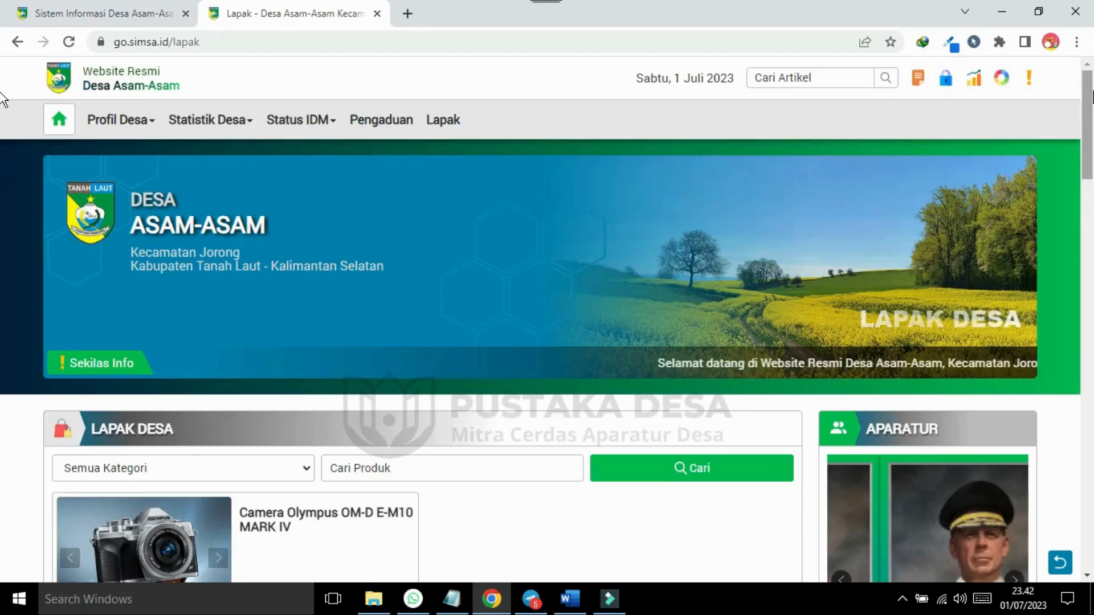
{"action": "scroll", "coordinate": [2, 114], "scroll_direction": "down", "scroll_amount": 5}
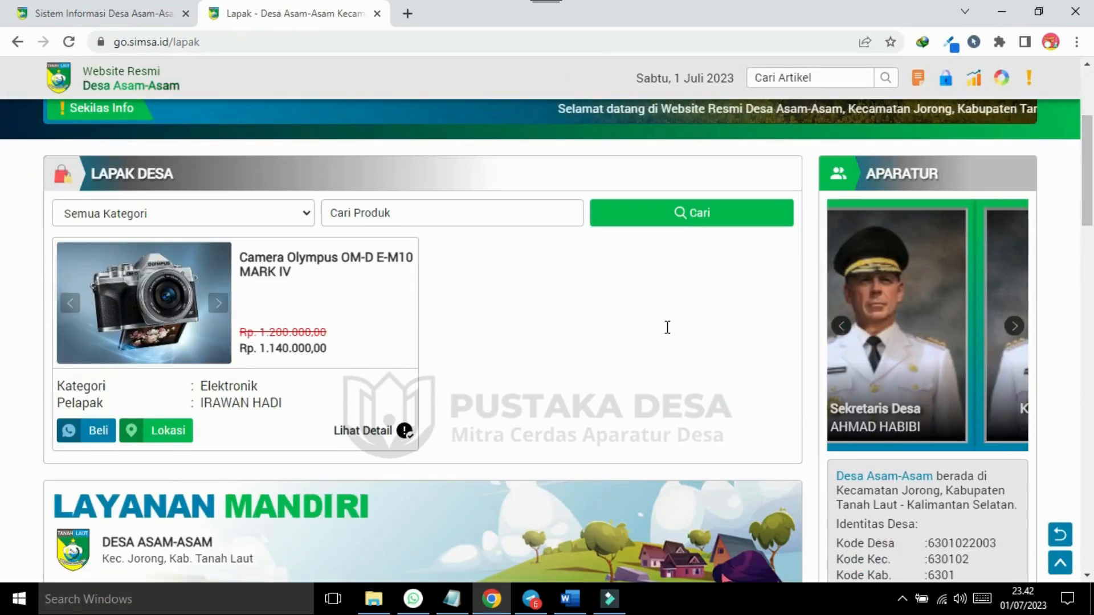